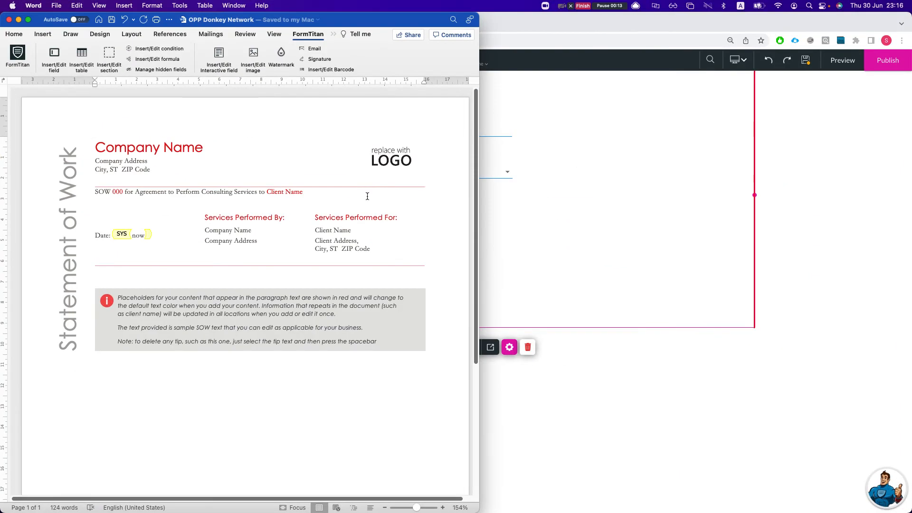
pyautogui.press('alt+super+f')
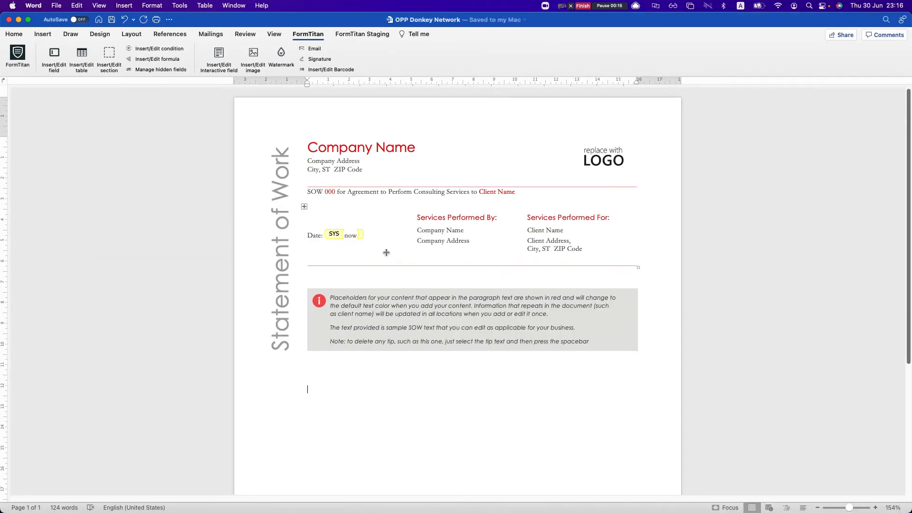
pyautogui.scroll(-1, 409, 383)
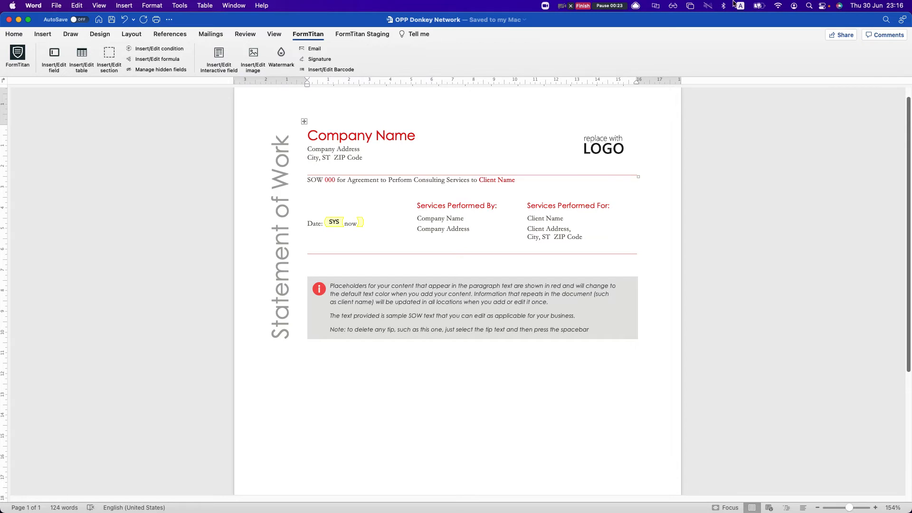
pyautogui.hotkey('ctrl', 'Left')
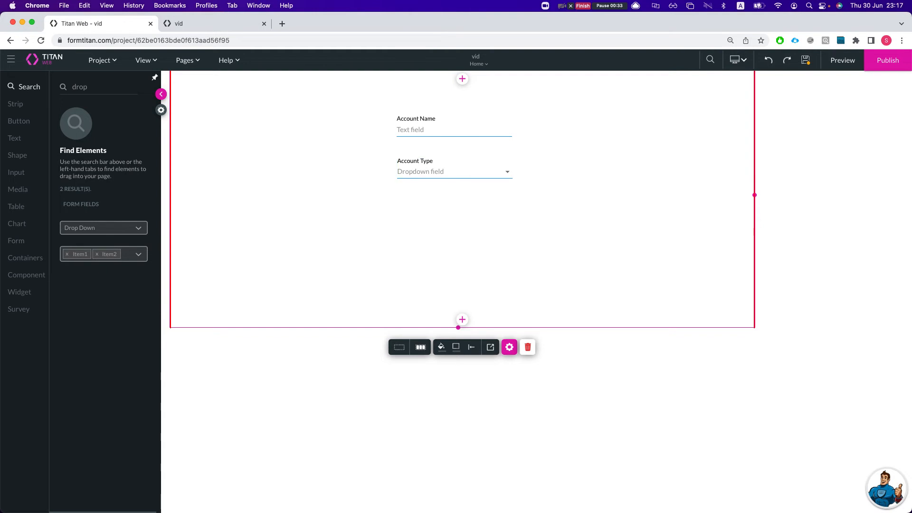
# Return to Word with the Insert Field dialog open and fit it as a smaller window over the document
pyautogui.moveTo(911, 24); pyautogui.dragTo(570, 46)
pyautogui.hotkey('ctrl', 'alt', 'Left')
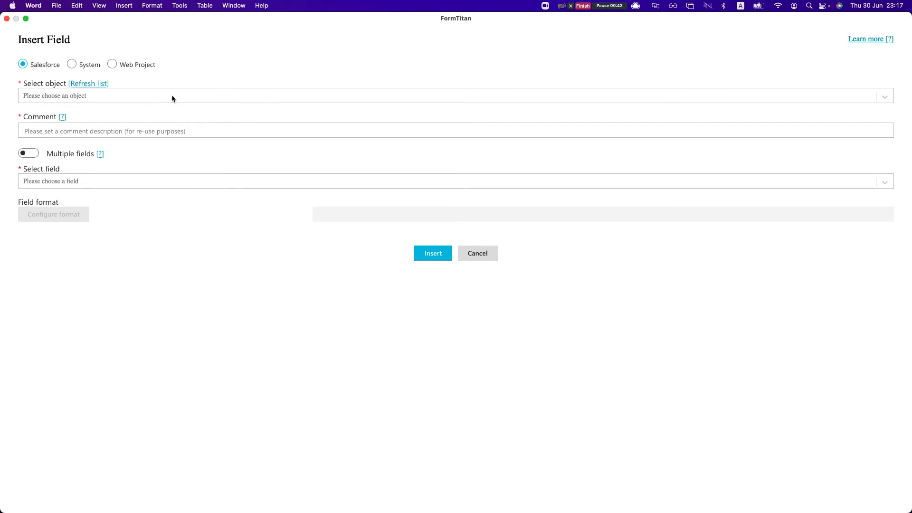
pyautogui.doubleClick(179, 23)
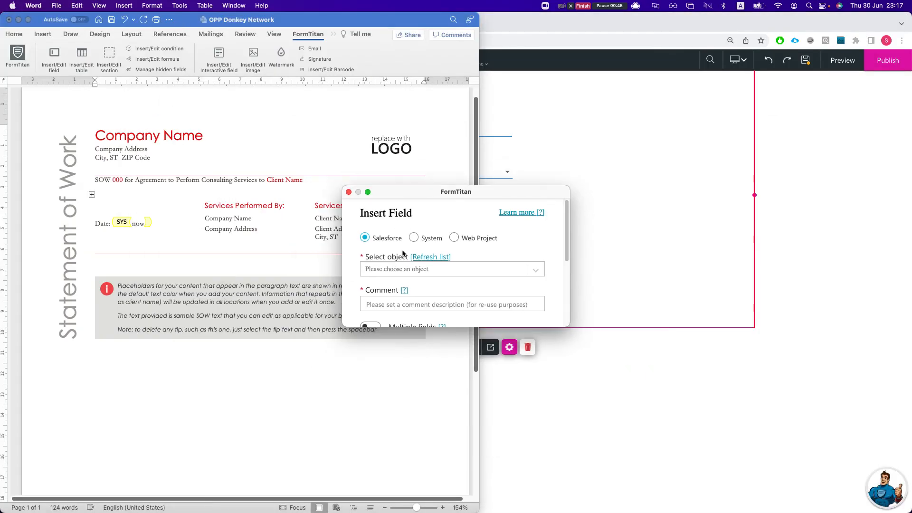
pyautogui.moveTo(410, 198); pyautogui.dragTo(241, 161)
pyautogui.moveTo(400, 289); pyautogui.dragTo(475, 362)
# Choose the Salesforce Account object for the new field and set its comment to "Acc-data"
pyautogui.click(279, 233)
pyautogui.write('acc')
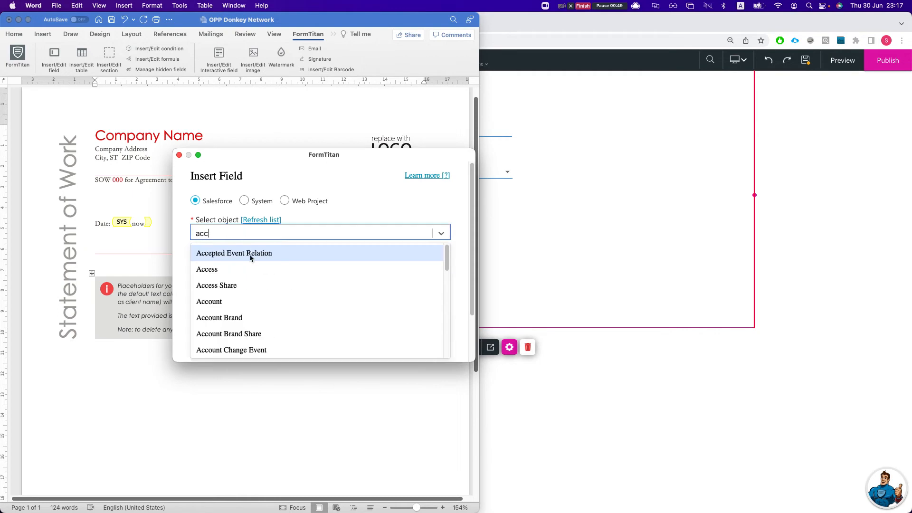
pyautogui.click(223, 301)
pyautogui.write('Acc-')
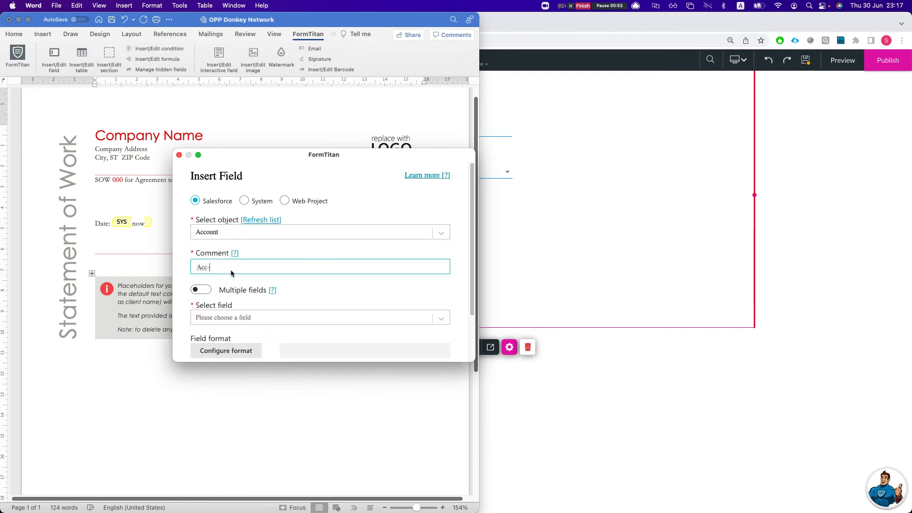
pyautogui.write('data')
# Select the Account Name field and insert it into the document
pyautogui.click(237, 316)
pyautogui.write('nt Name')
pyautogui.click(235, 315)
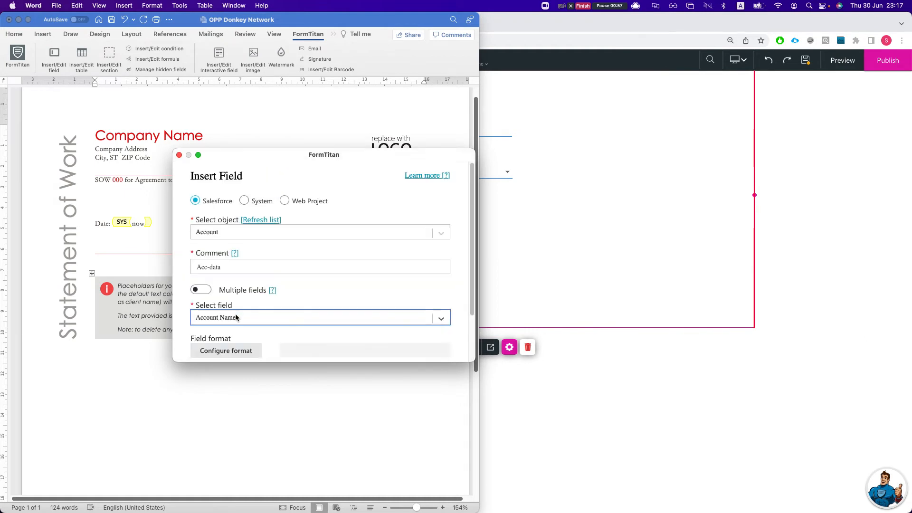
pyautogui.scroll(-3, 235, 314)
pyautogui.click(297, 331)
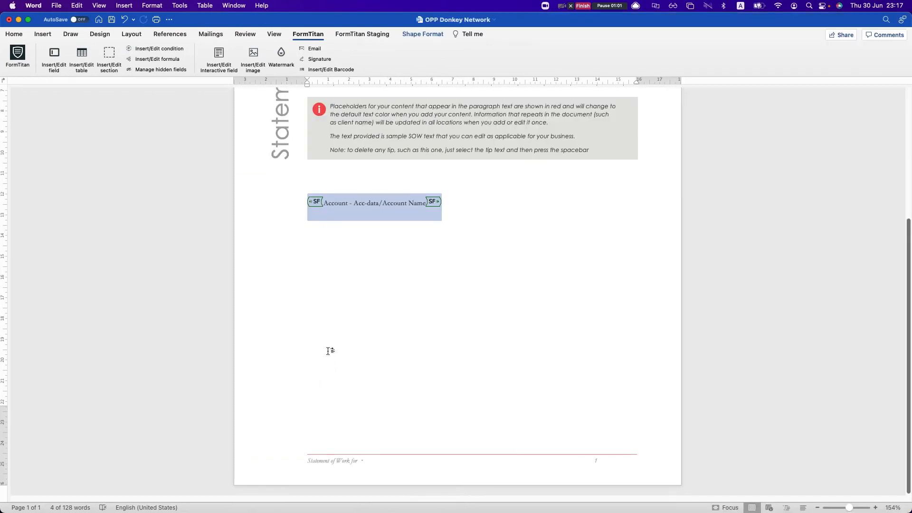
# Insert the Account Number field below the Account Name field, reusing the "Account - Acc-data" object
pyautogui.click(328, 351)
pyautogui.scroll(3, 363, 325)
pyautogui.click(445, 291)
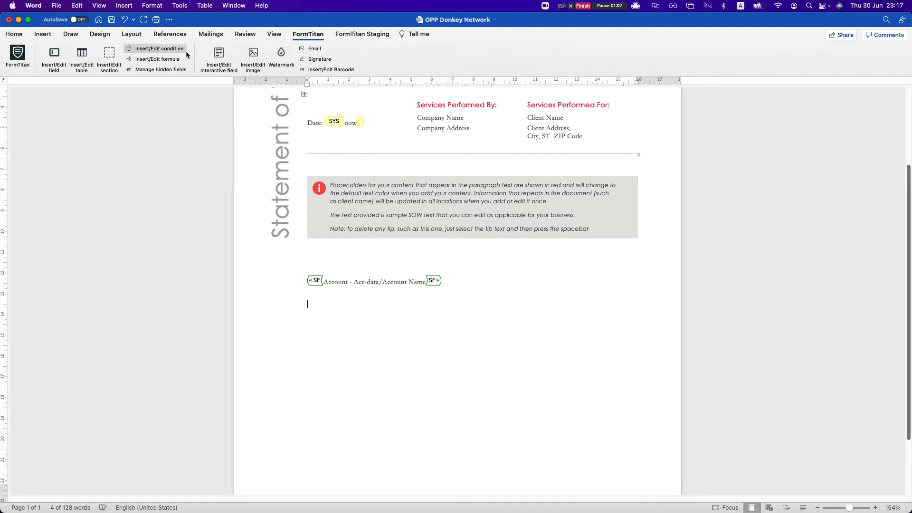
pyautogui.click(54, 56)
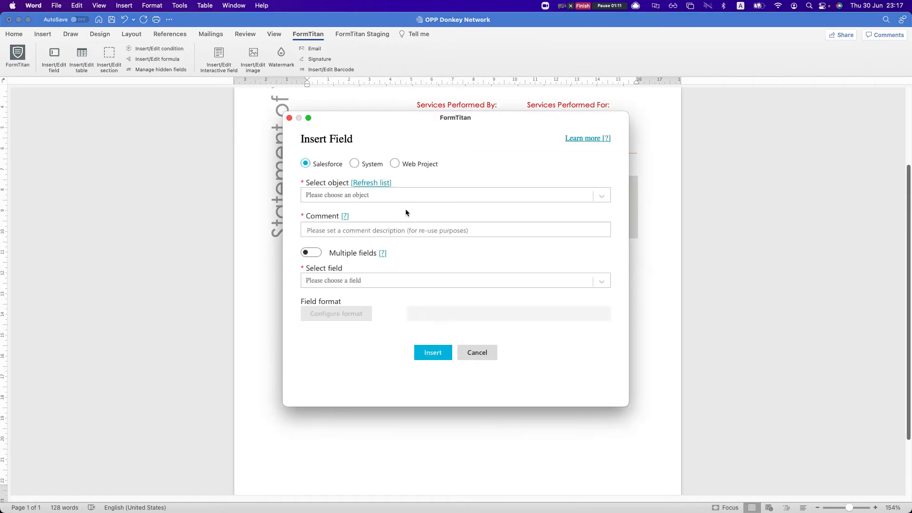
pyautogui.click(337, 197)
pyautogui.click(351, 217)
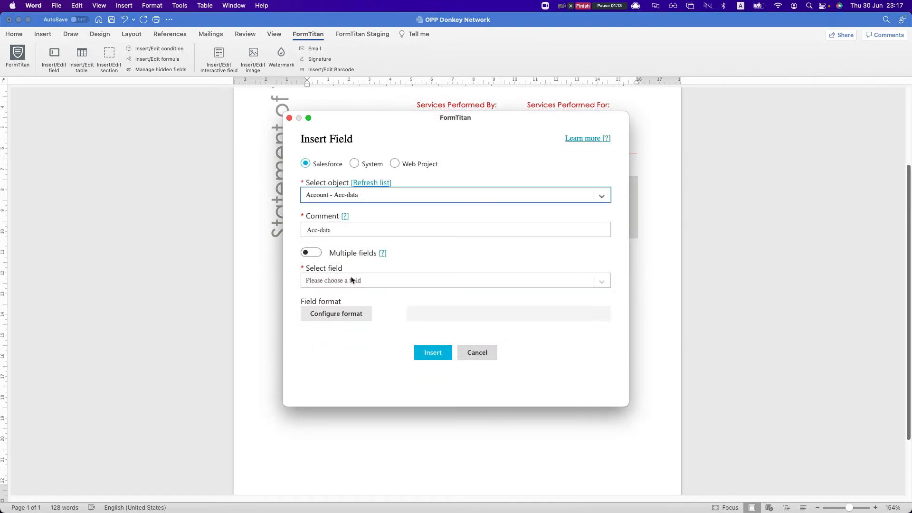
pyautogui.click(352, 281)
pyautogui.write('number')
pyautogui.press('Return')
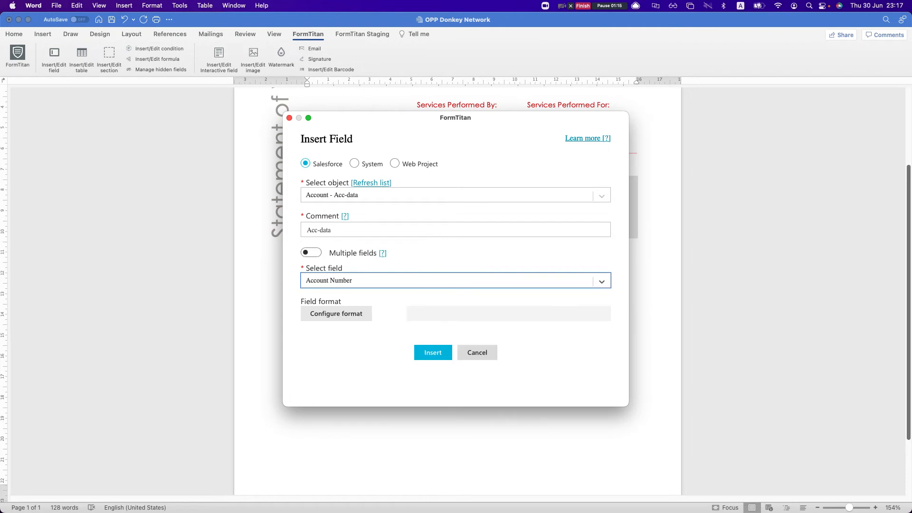
pyautogui.click(430, 352)
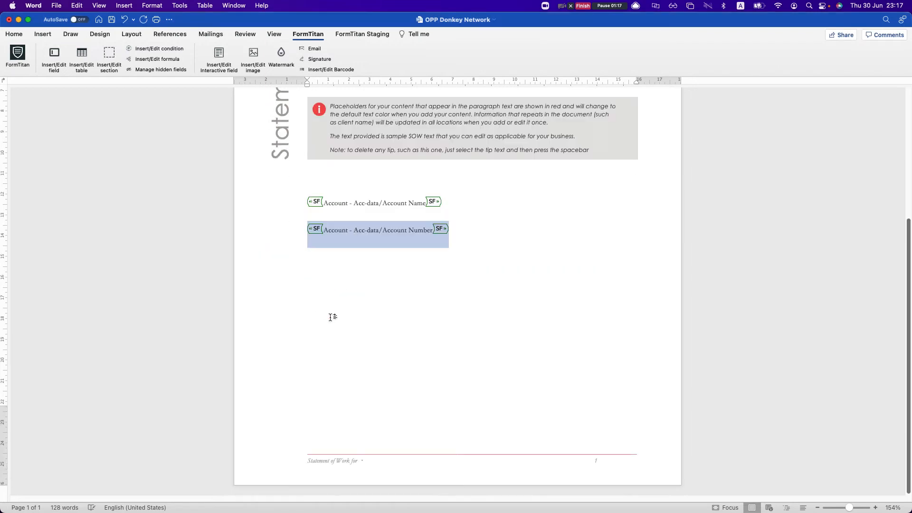
# Label the two inserted fields by adding "Account name: " before the first and "Acc number:" before the second
pyautogui.click(304, 204)
pyautogui.write('Accoun')
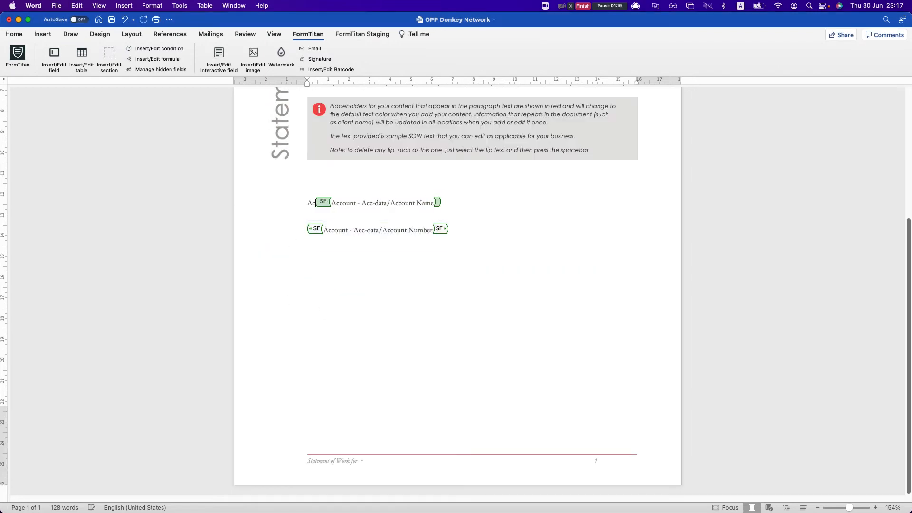
pyautogui.press('BackSpace')
pyautogui.press('BackSpace')
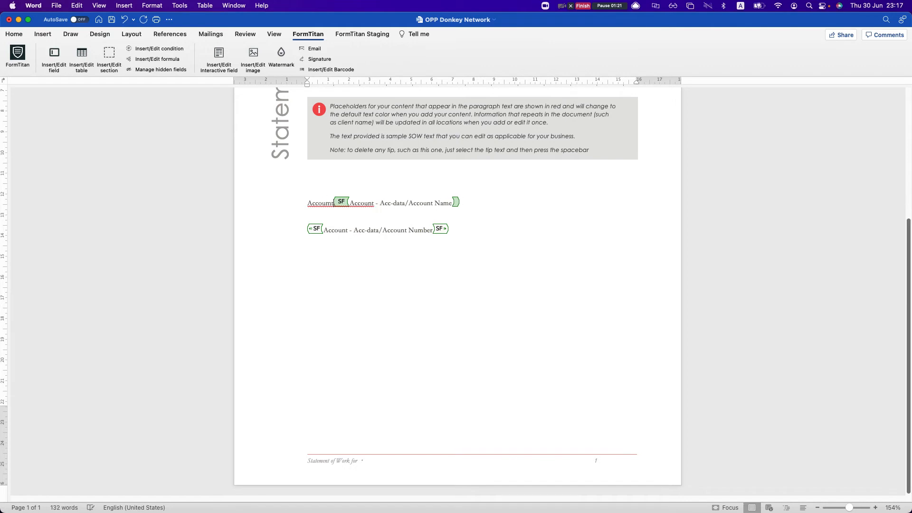
pyautogui.press('BackSpace')
pyautogui.press('BackSpace')
pyautogui.press('BackSpace')
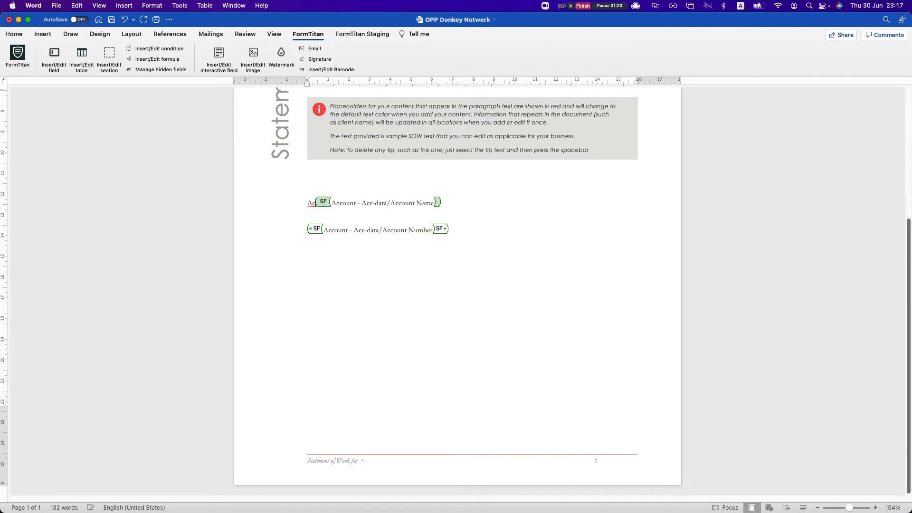
pyautogui.write('ccount name: ')
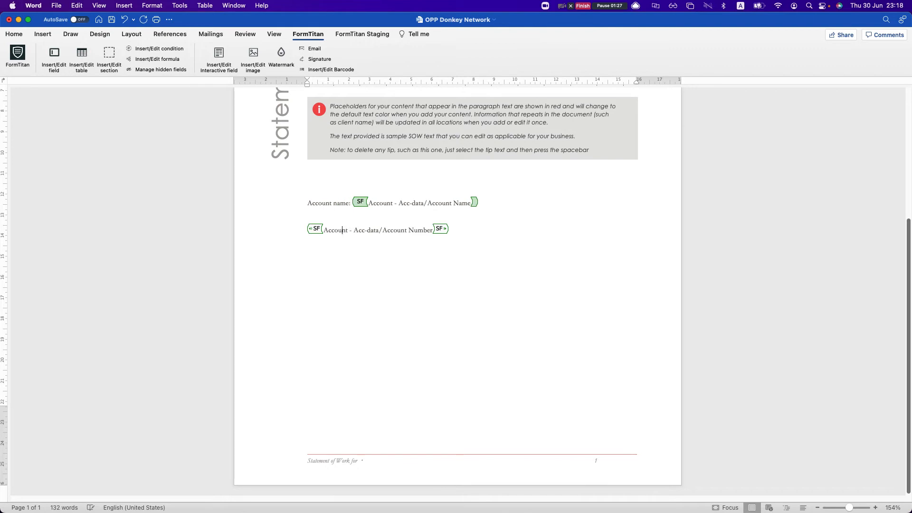
pyautogui.write('Acc number')
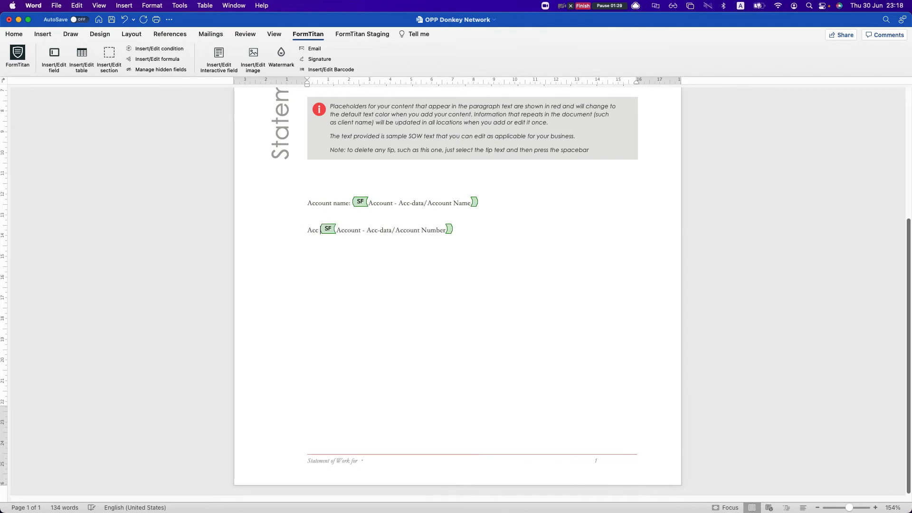
pyautogui.write(':')
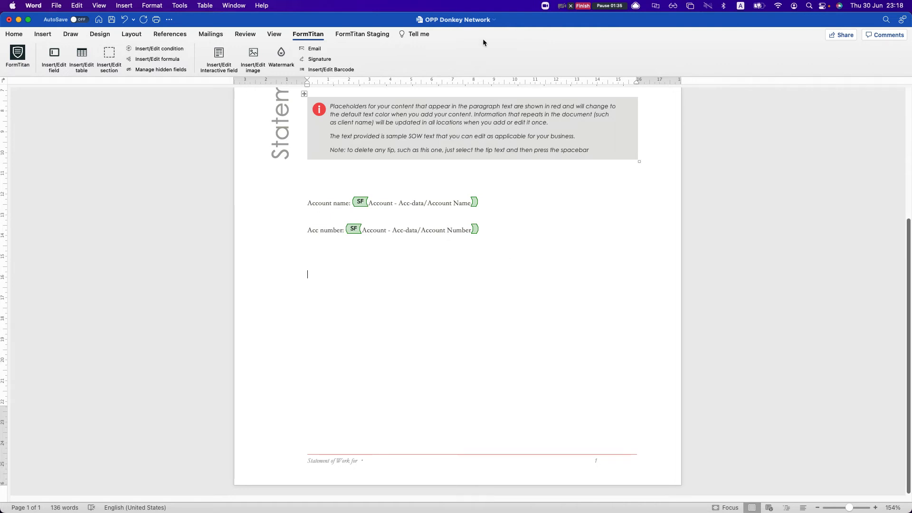
# Switch to the Titan Web project, add a Text Field element below Account Type, and publish the project
pyautogui.moveTo(550, 19); pyautogui.dragTo(911, 62)
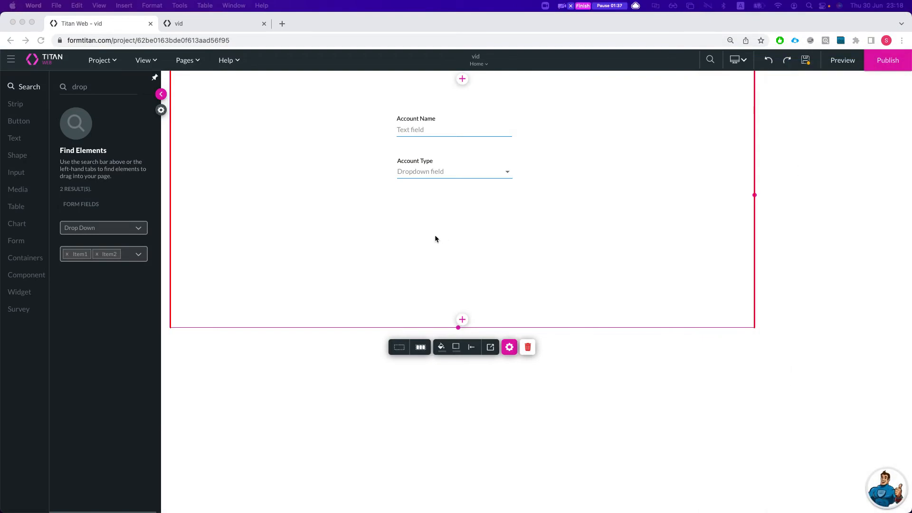
pyautogui.click(387, 226)
pyautogui.doubleClick(115, 84)
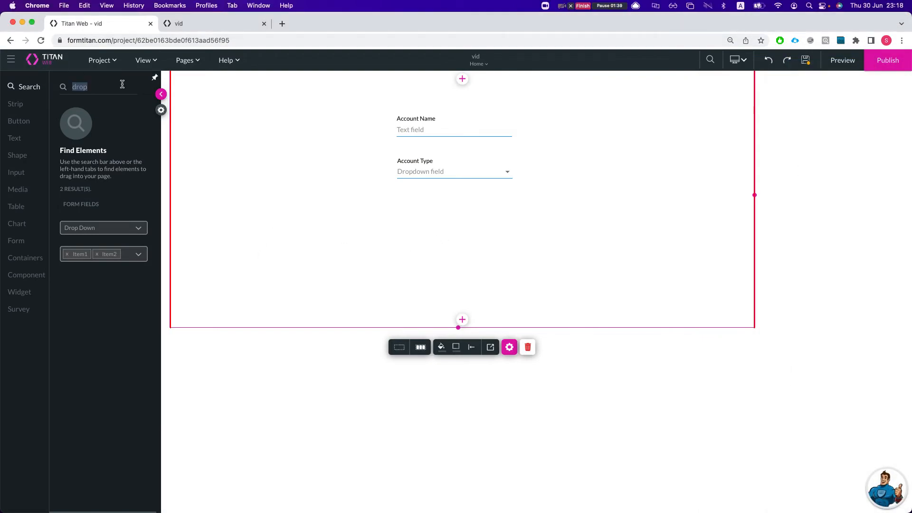
pyautogui.press('BackSpace')
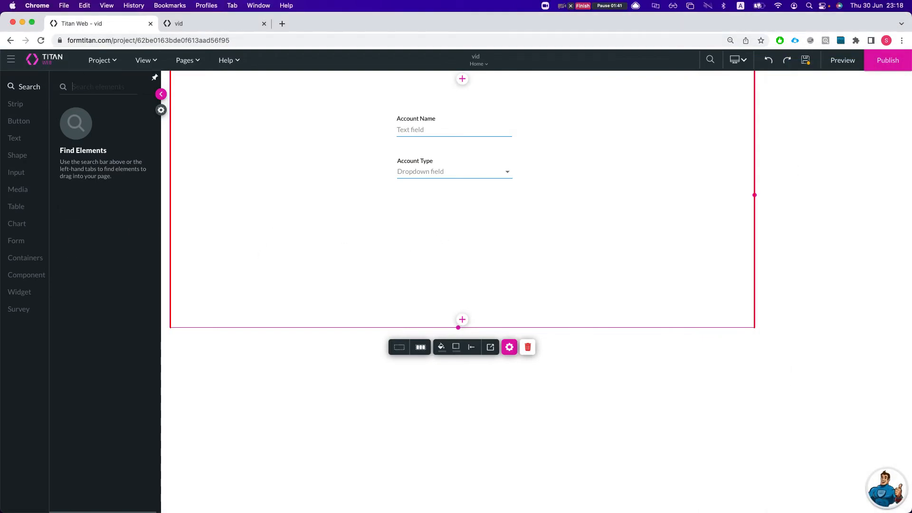
pyautogui.write('text')
pyautogui.moveTo(104, 380); pyautogui.dragTo(424, 216)
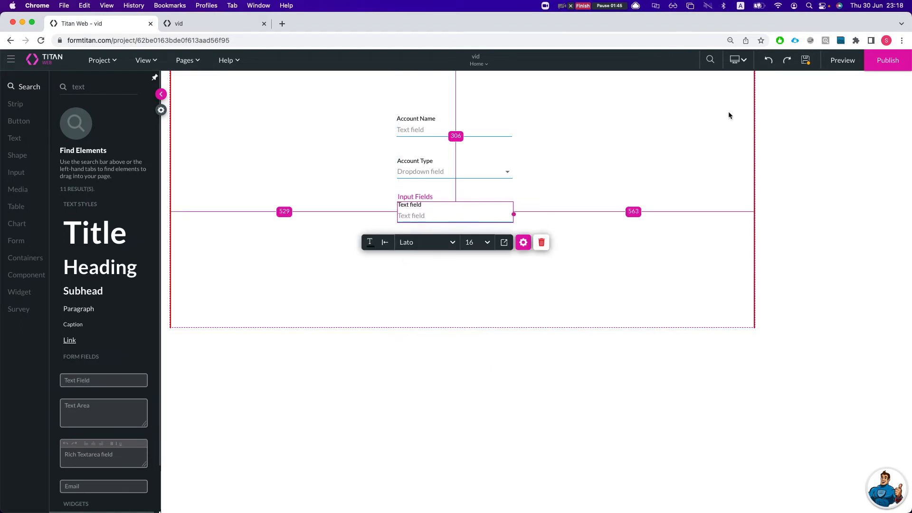
pyautogui.click(887, 60)
pyautogui.click(650, 148)
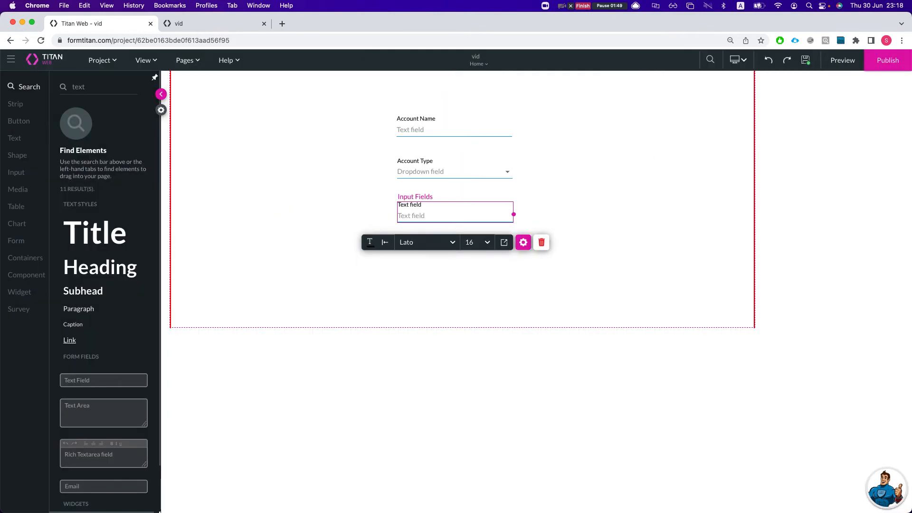
# Back in Word, start inserting a Web Project field below the account number line and choose the project "vid"
pyautogui.press('super+Tab')
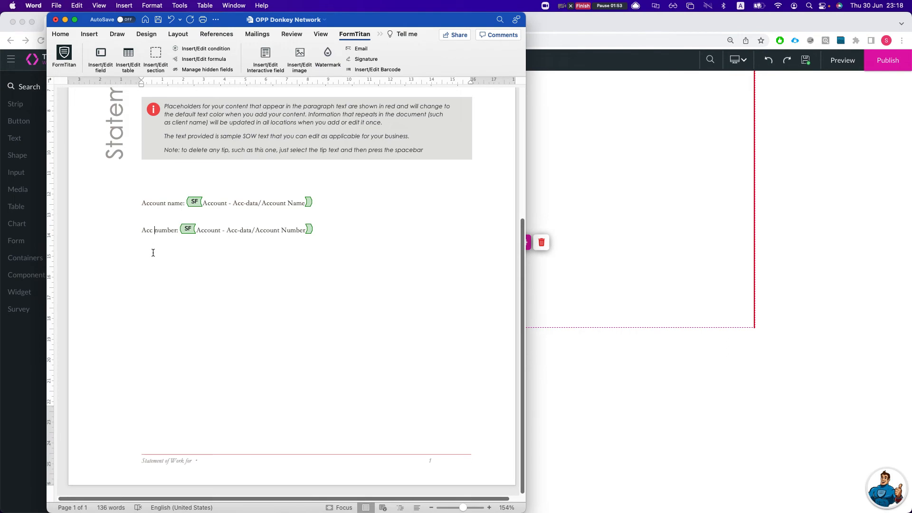
pyautogui.click(99, 66)
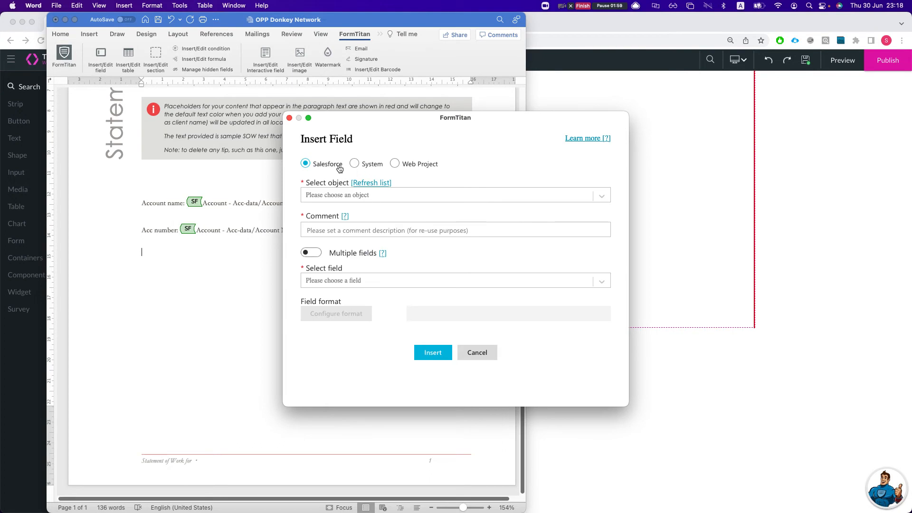
pyautogui.click(394, 163)
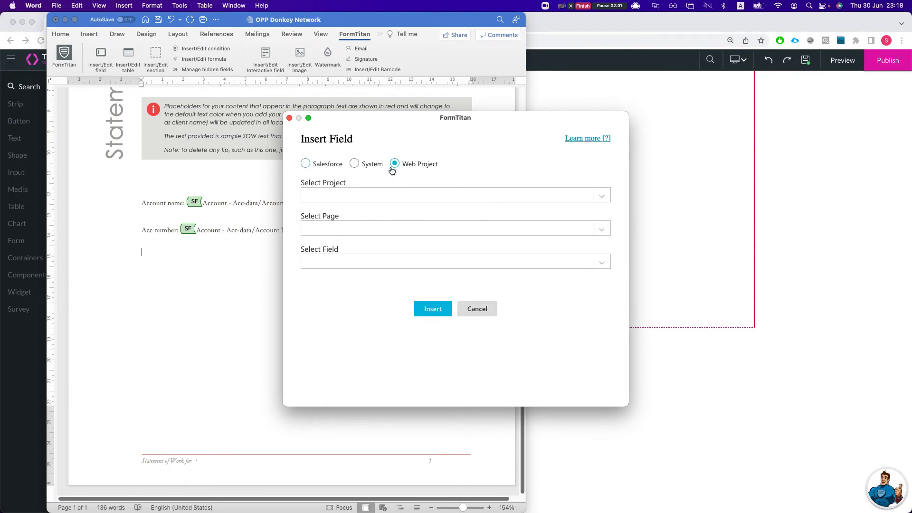
pyautogui.click(358, 194)
pyautogui.click(349, 213)
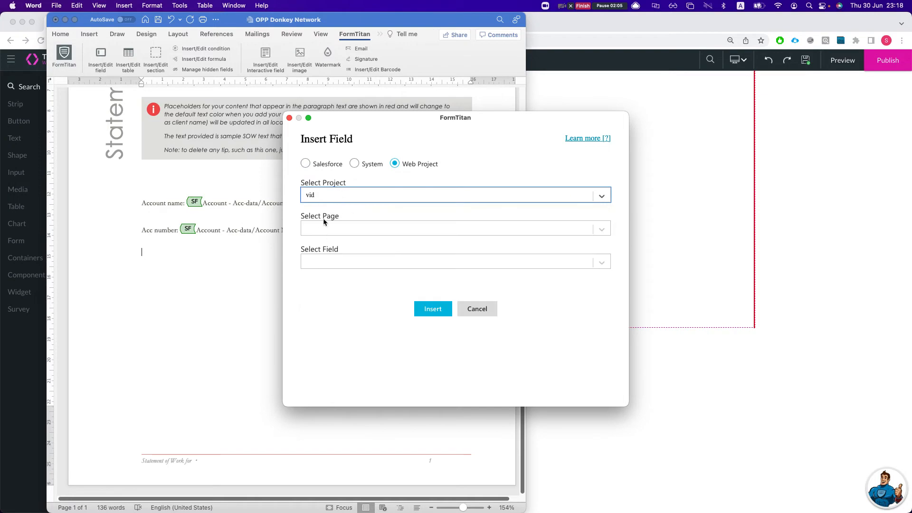
# Try to pick a field from the "Project" page of the selected web project
pyautogui.click(384, 233)
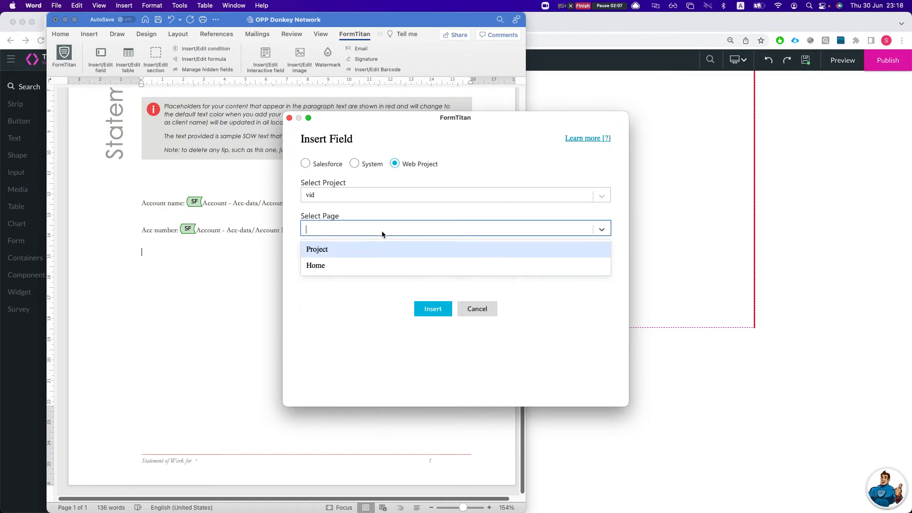
pyautogui.click(335, 248)
pyautogui.click(335, 269)
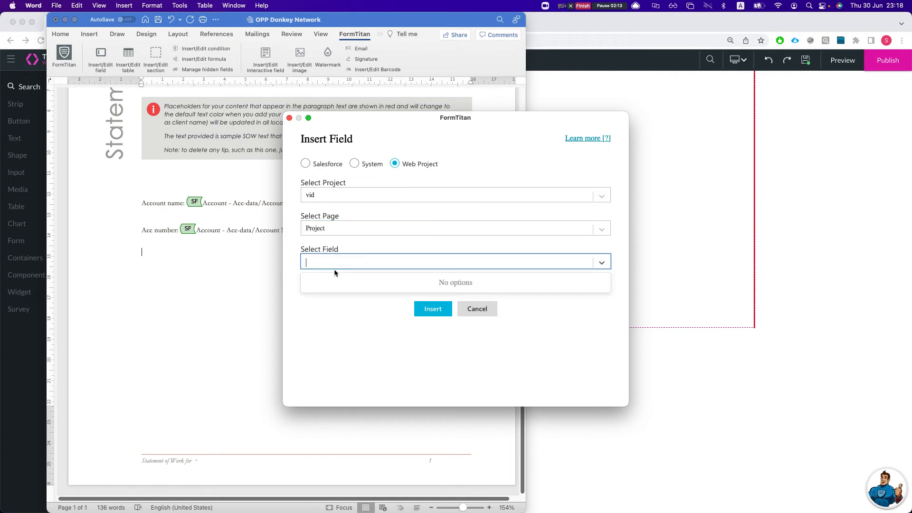
# Set the page to Home, choose "Text field", and insert that web project field into the document
pyautogui.click(334, 229)
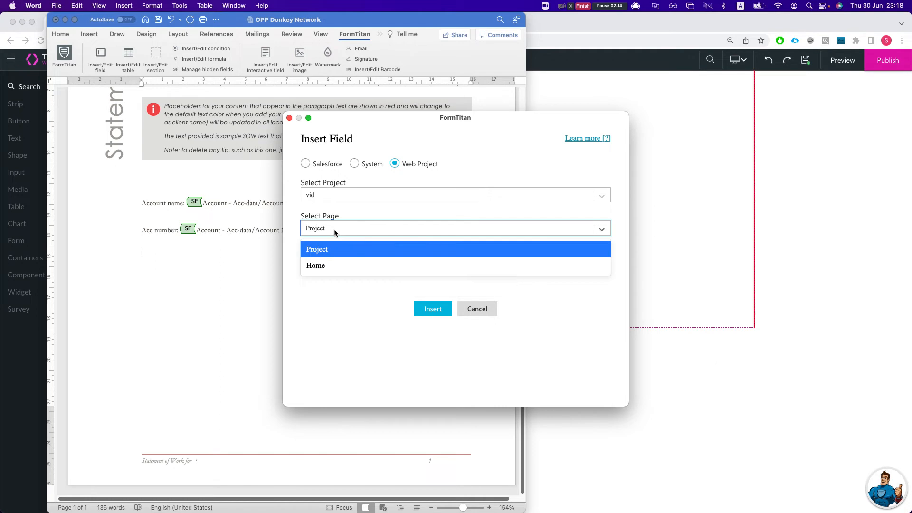
pyautogui.click(324, 268)
pyautogui.click(324, 264)
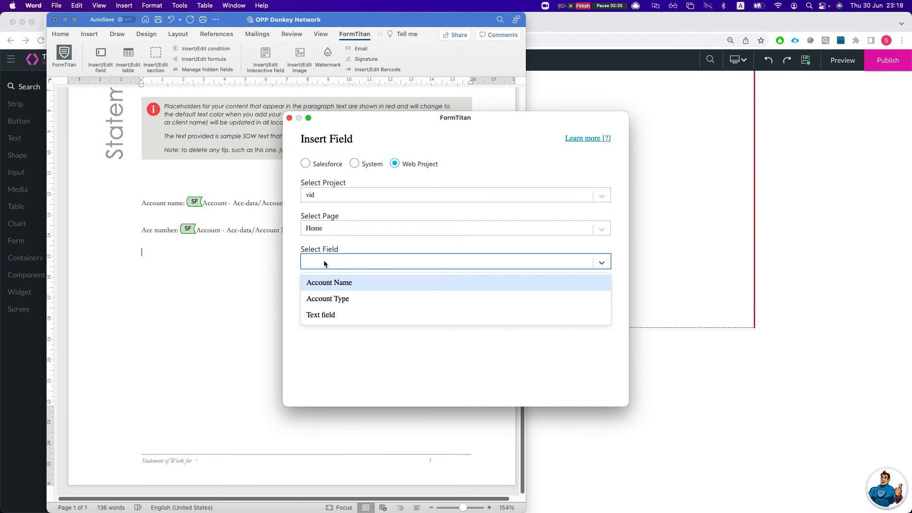
pyautogui.click(323, 316)
pyautogui.click(430, 308)
pyautogui.click(295, 261)
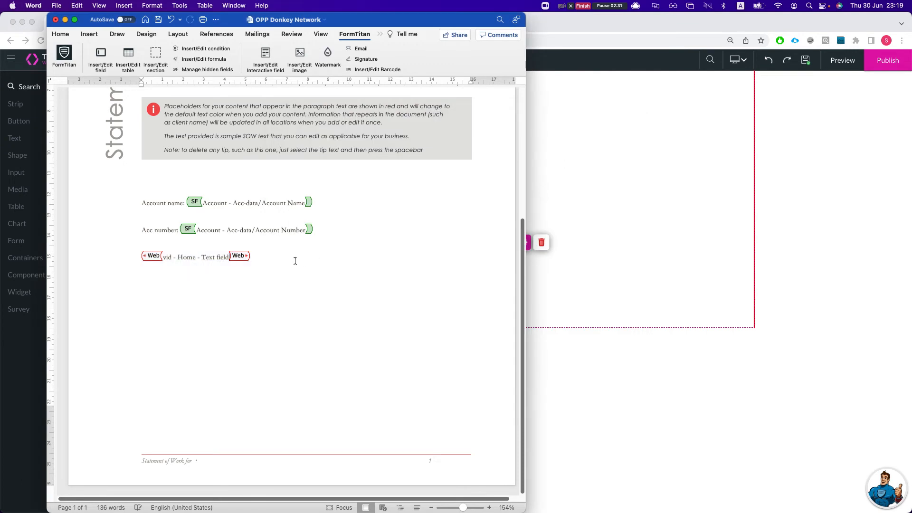
pyautogui.scroll(2, 153, 121)
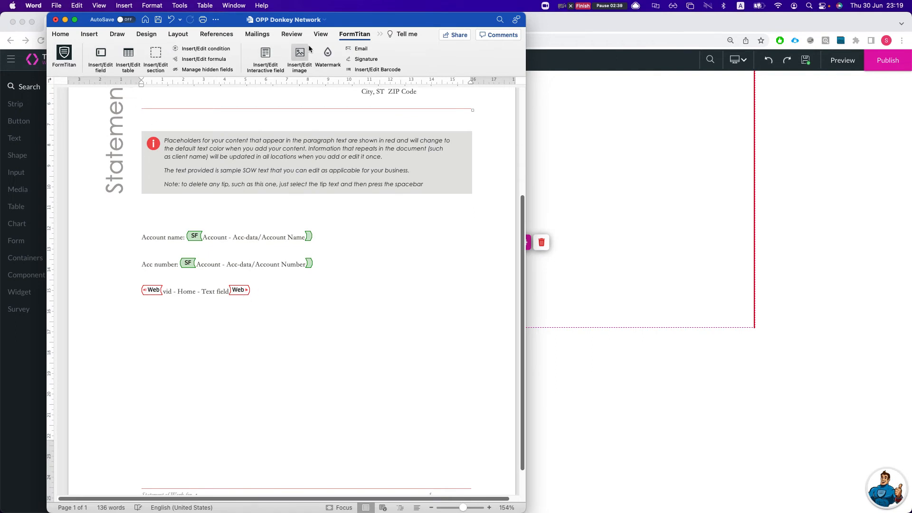
# Start the FormTitan Word Composer beside the document and go to its template publishing page
pyautogui.click(360, 59)
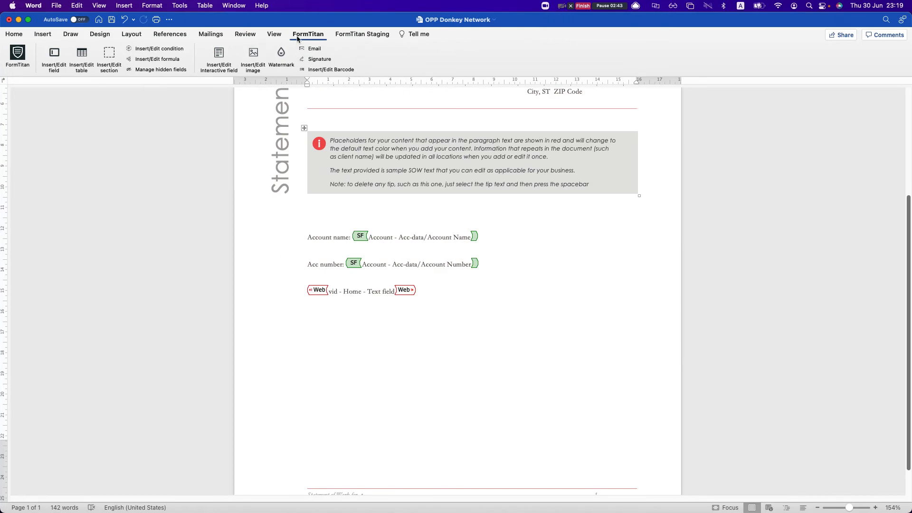
pyautogui.doubleClick(276, 34)
pyautogui.click(294, 34)
pyautogui.click(17, 55)
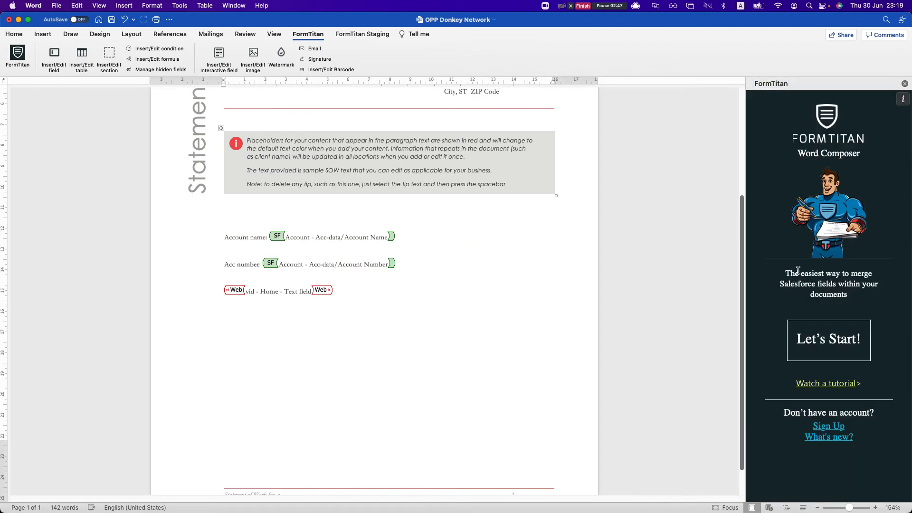
pyautogui.click(820, 341)
pyautogui.click(864, 138)
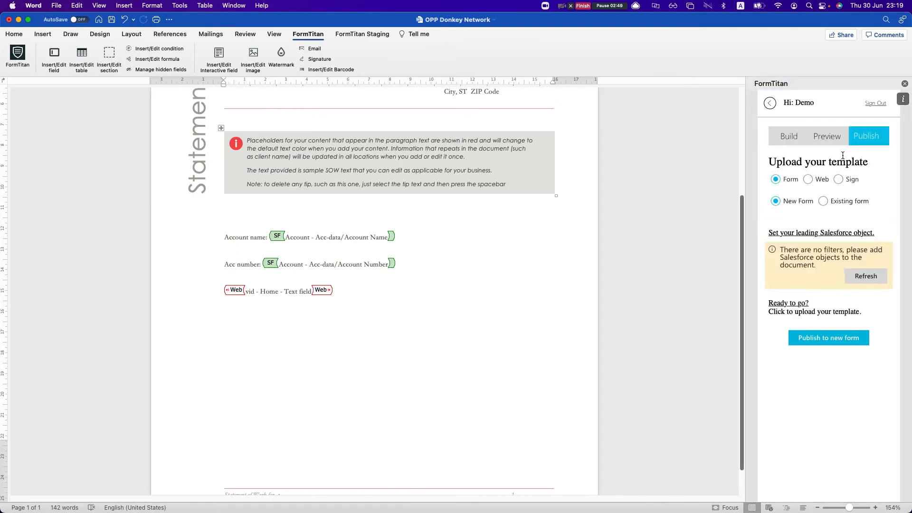
# Set the template upload to Web with a new document integration and name the file DemoTemplate.docx
pyautogui.click(808, 179)
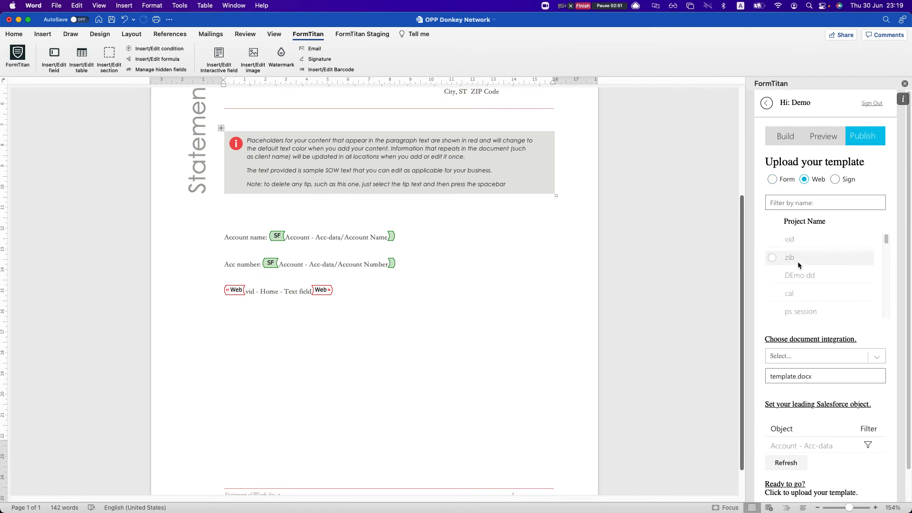
pyautogui.scroll(-2, 793, 339)
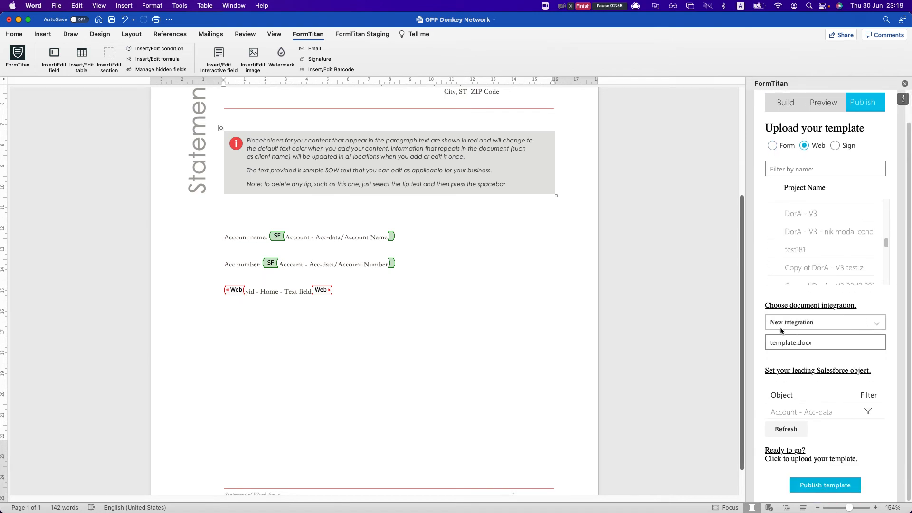
pyautogui.moveTo(796, 342); pyautogui.dragTo(729, 346)
pyautogui.write('DemoTemplate')
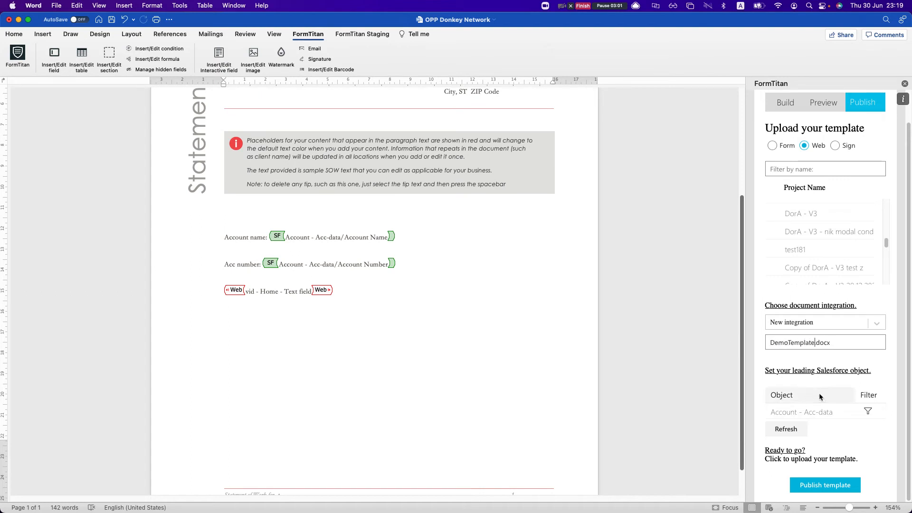
# Save the filter for the leading Salesforce object Account - Acc-data and publish the template to the web project
pyautogui.click(868, 412)
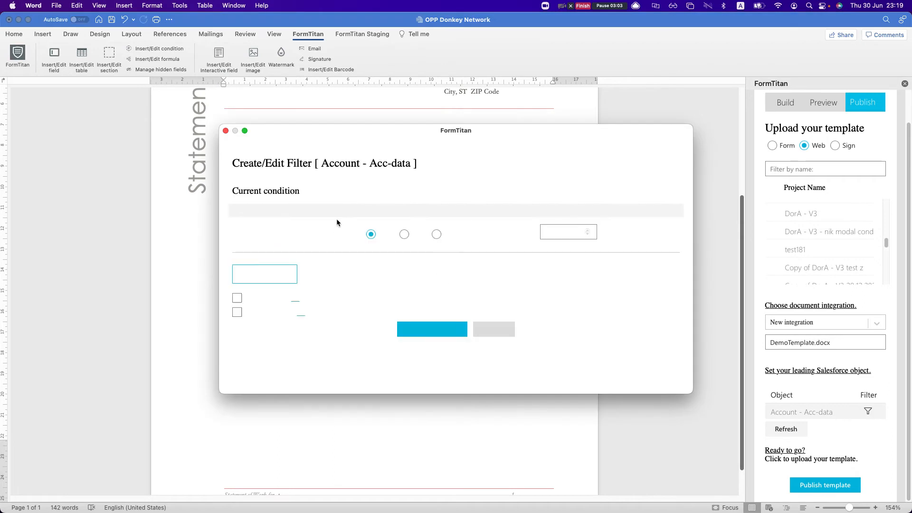
pyautogui.click(432, 331)
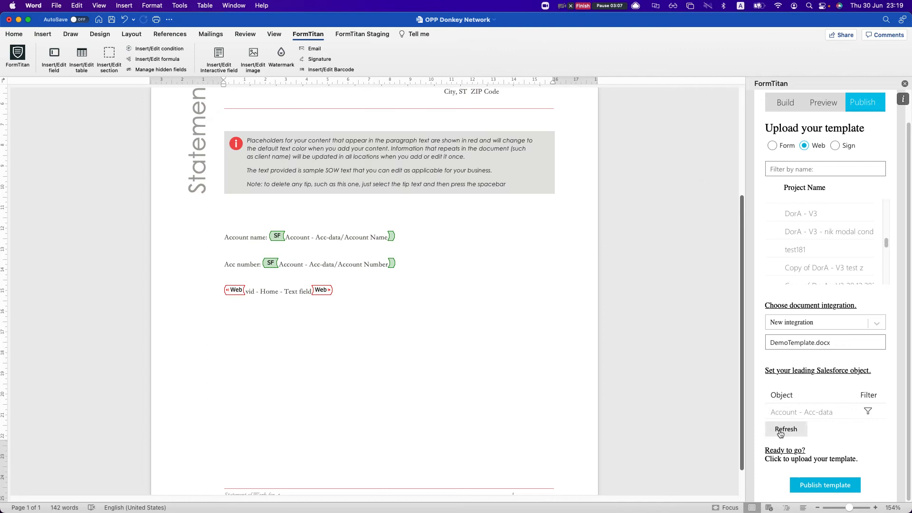
pyautogui.click(827, 485)
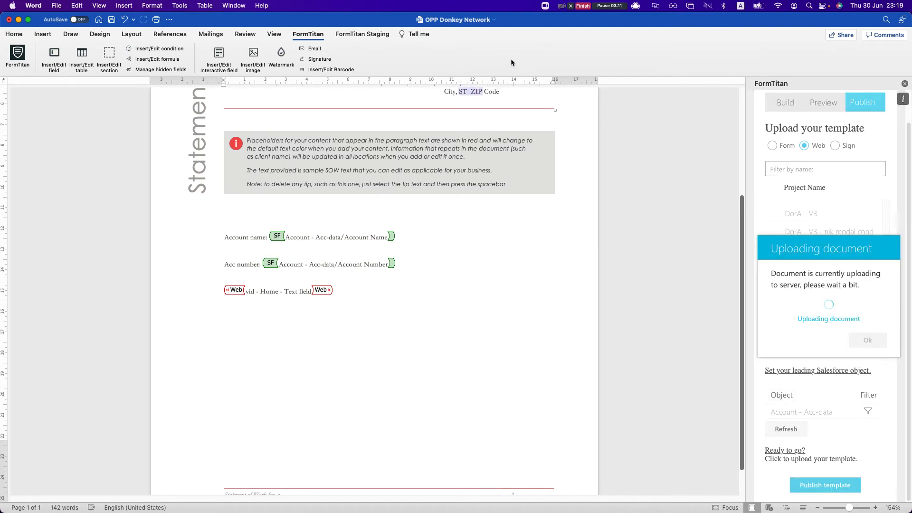
pyautogui.click(866, 329)
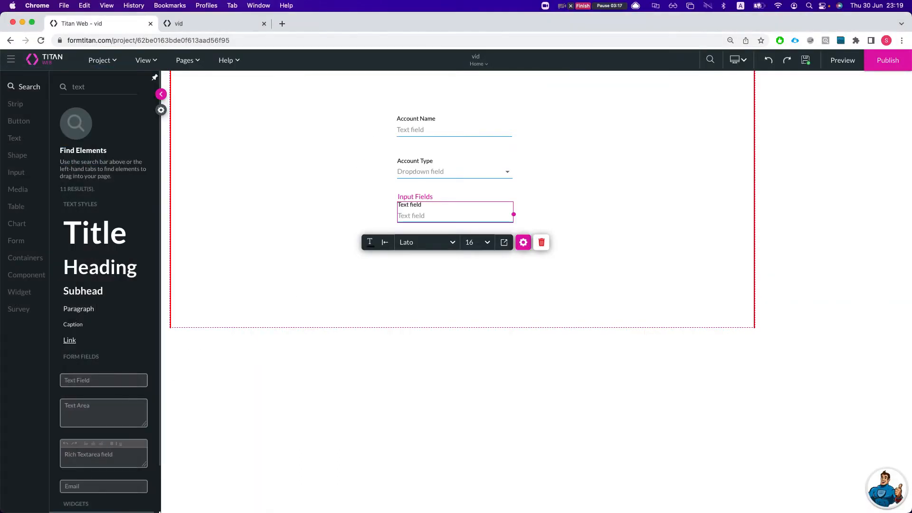
# Switch to the Titan Web project and create a Salesforce get-record integration for the Account object, triggered by User action
pyautogui.click(161, 95)
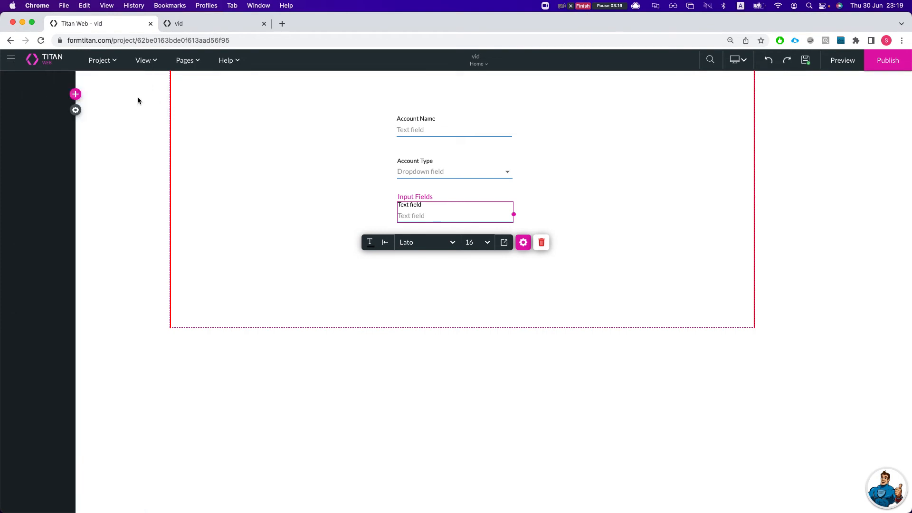
pyautogui.click(12, 110)
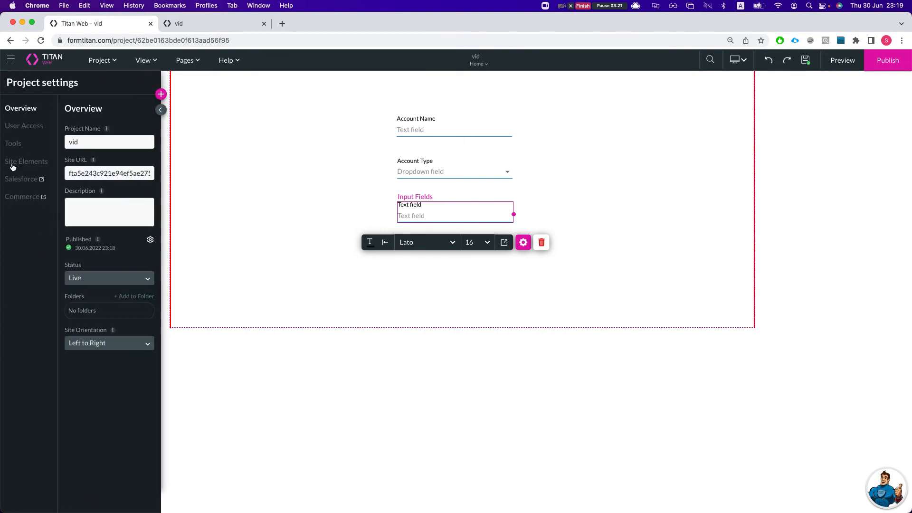
pyautogui.click(17, 180)
pyautogui.click(623, 208)
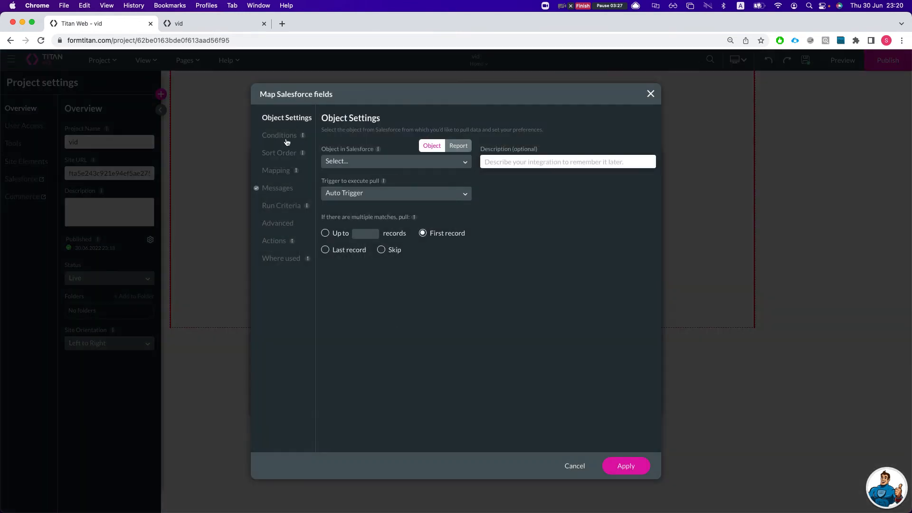
pyautogui.click(354, 164)
pyautogui.write('acco')
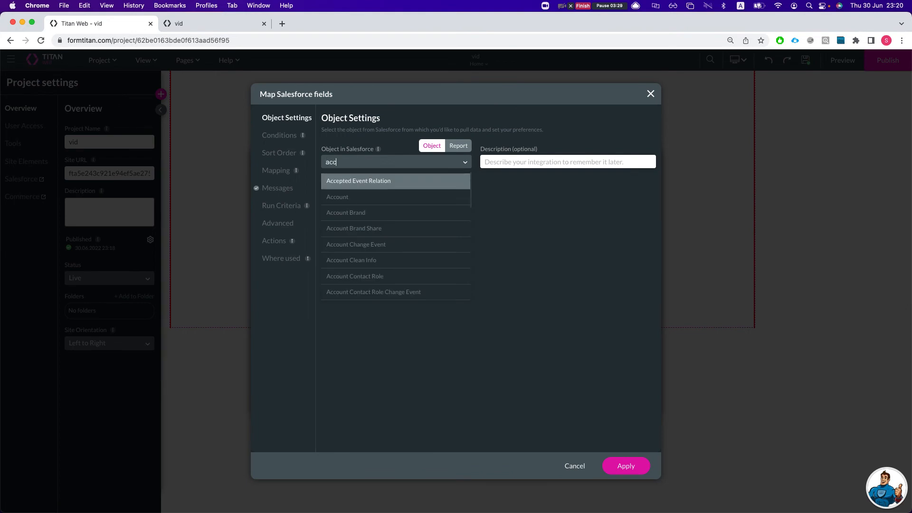
pyautogui.press('Return')
pyautogui.click(392, 195)
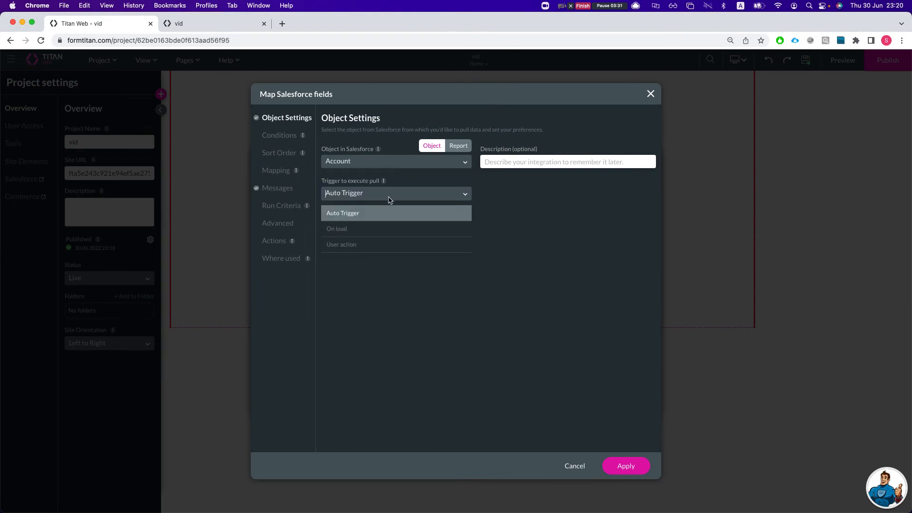
pyautogui.click(362, 245)
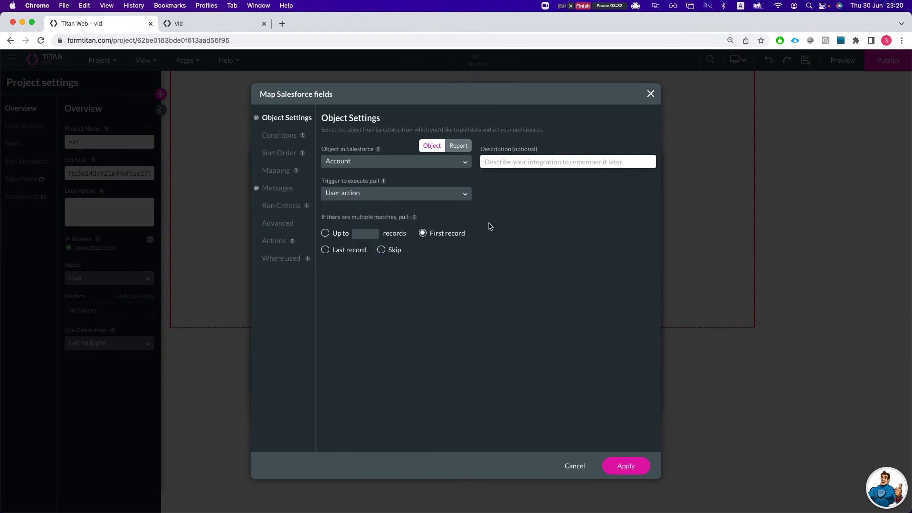
# Add a pull condition on the Account ID field using the Equals operation
pyautogui.click(291, 139)
pyautogui.click(367, 171)
pyautogui.click(352, 215)
pyautogui.click(466, 168)
pyautogui.click(456, 203)
# Add a project-level static variable named accid and apply it
pyautogui.click(421, 192)
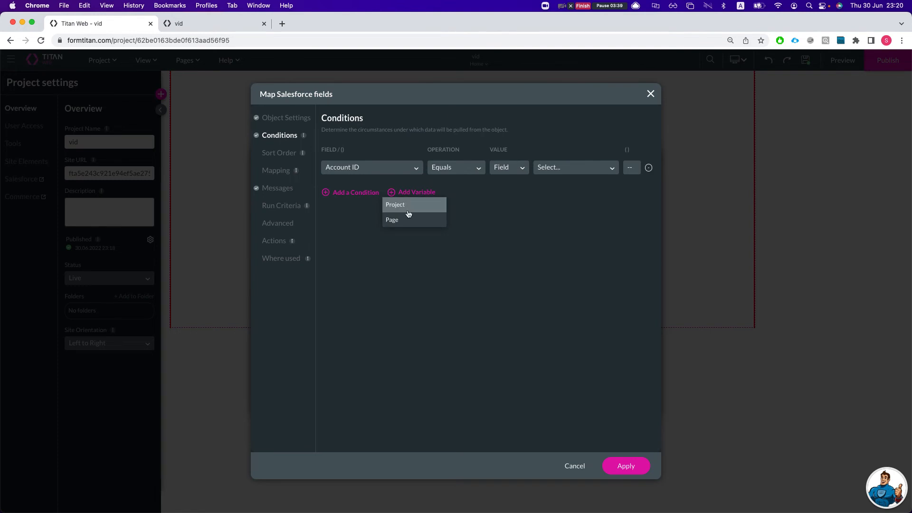
pyautogui.click(405, 208)
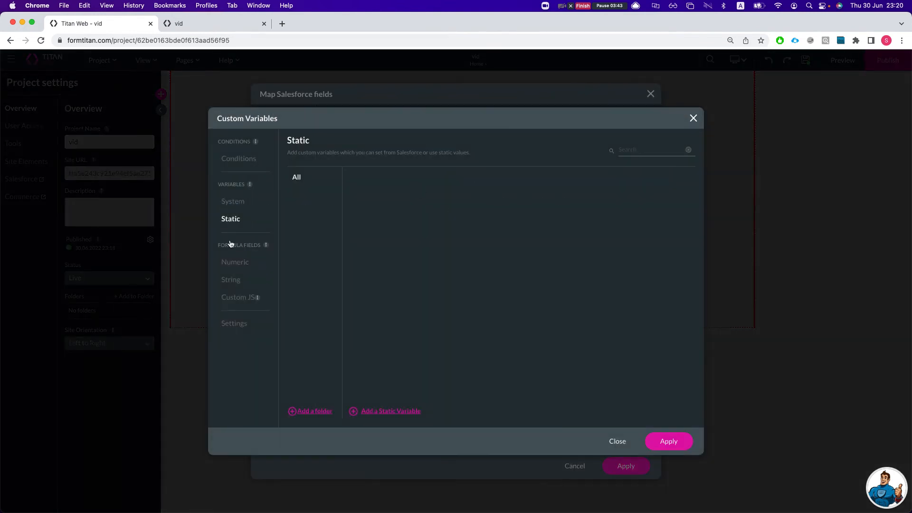
pyautogui.click(372, 412)
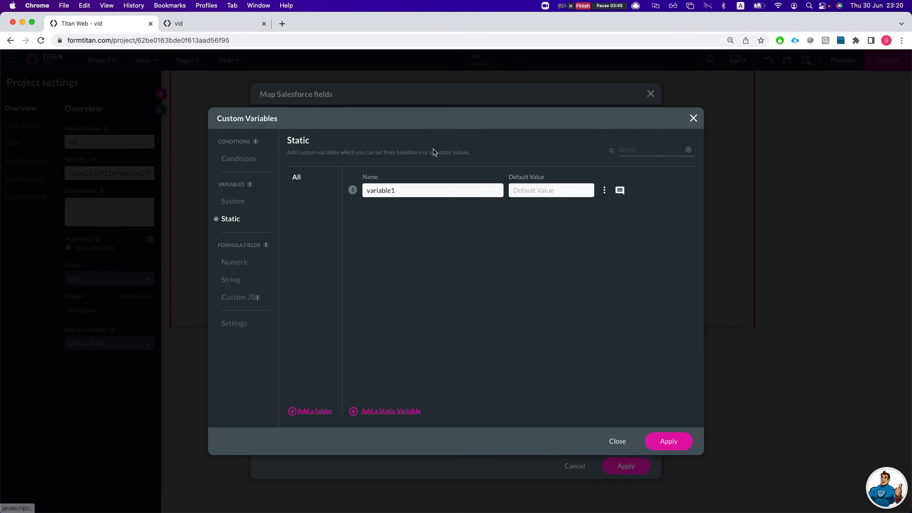
pyautogui.doubleClick(411, 187)
pyautogui.write('accid')
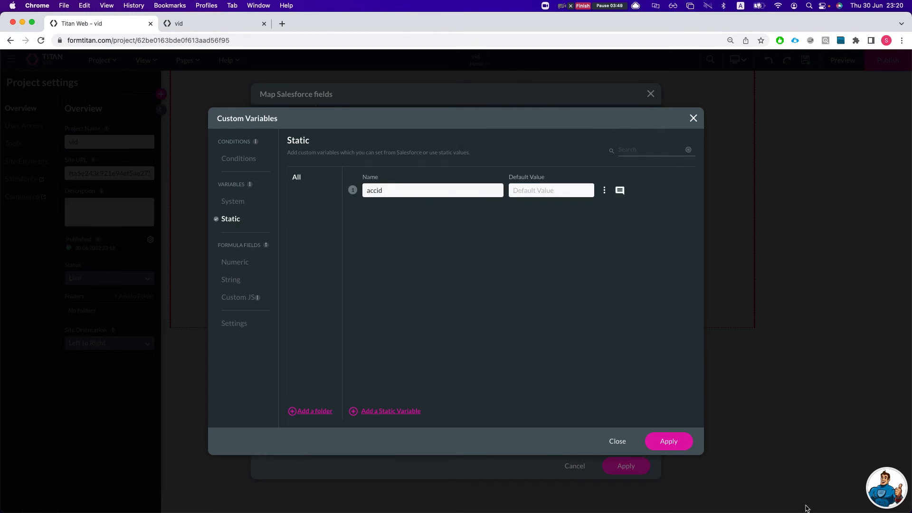
pyautogui.click(682, 447)
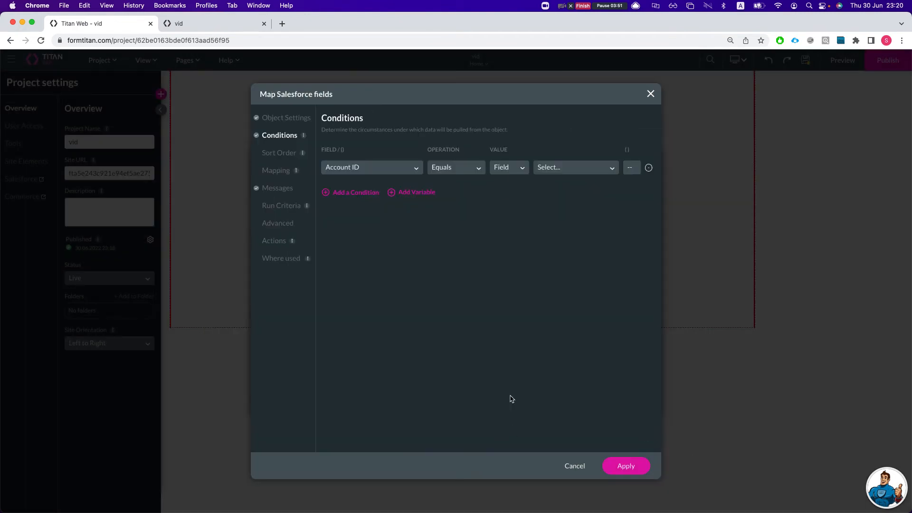
# In the integration's mapping, map the Account Name element to the Salesforce Account Name field
pyautogui.click(282, 172)
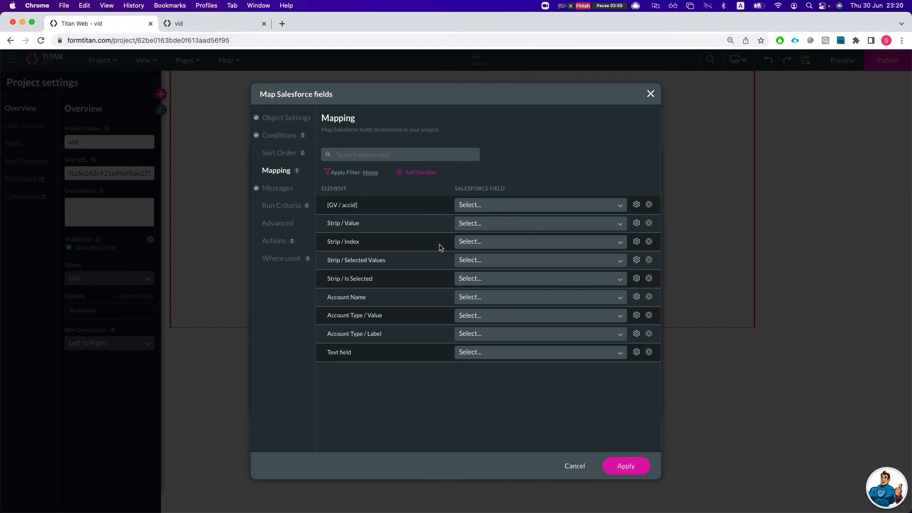
pyautogui.click(466, 297)
pyautogui.write('acc')
pyautogui.press('BackSpace')
pyautogui.press('BackSpace')
pyautogui.write('name')
pyautogui.press('Return')
# Map Account Type / Value and Account Type / Label to the Salesforce Account Type field, and apply the integration
pyautogui.click(476, 319)
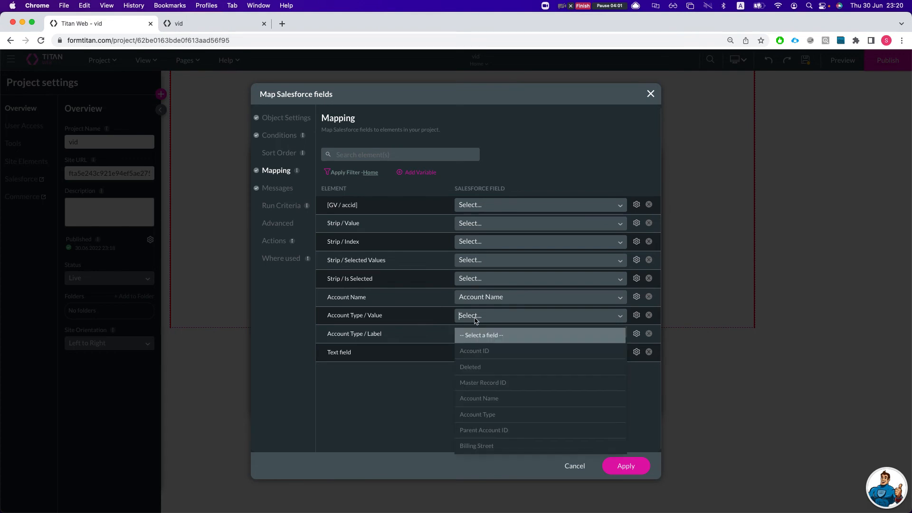
pyautogui.write('tyope')
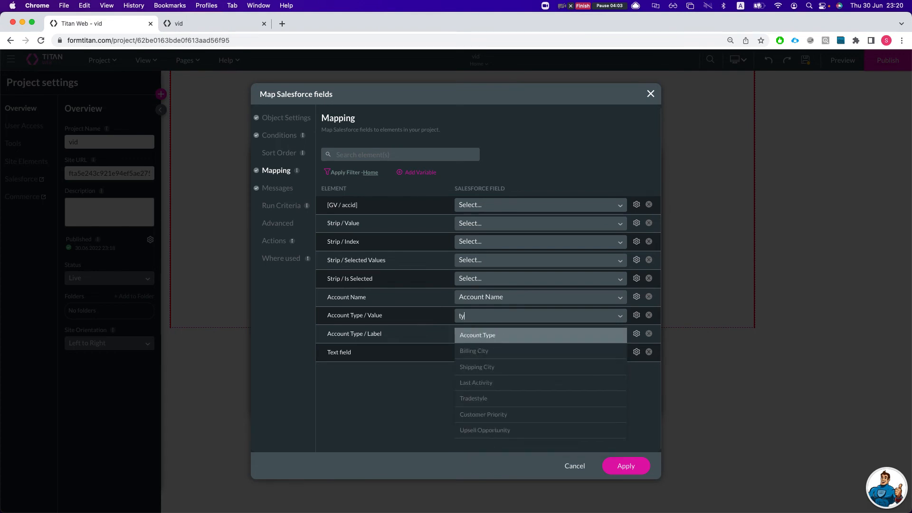
pyautogui.press('BackSpace')
pyautogui.press('Return')
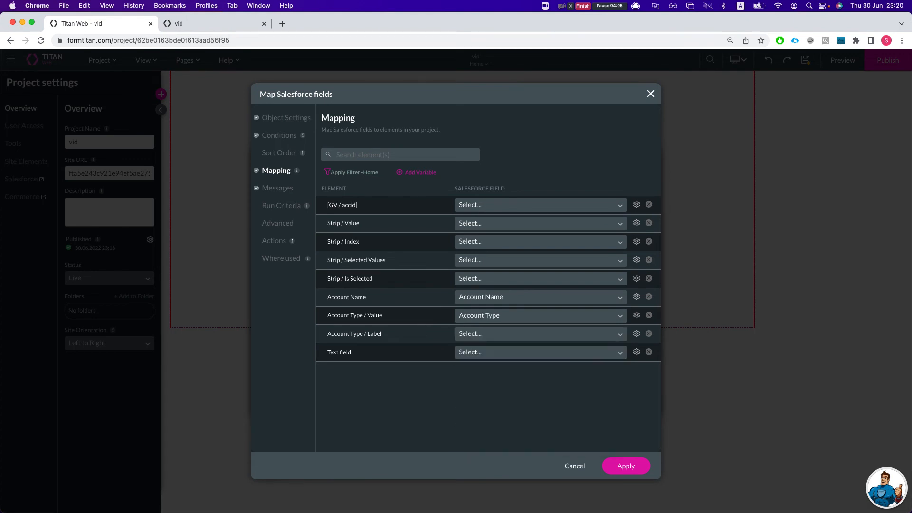
pyautogui.click(475, 332)
pyautogui.write('type')
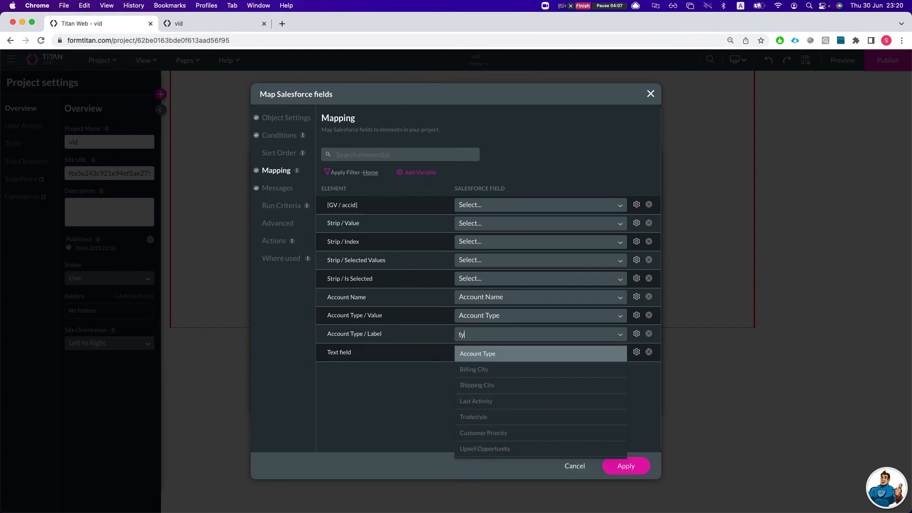
pyautogui.press('Return')
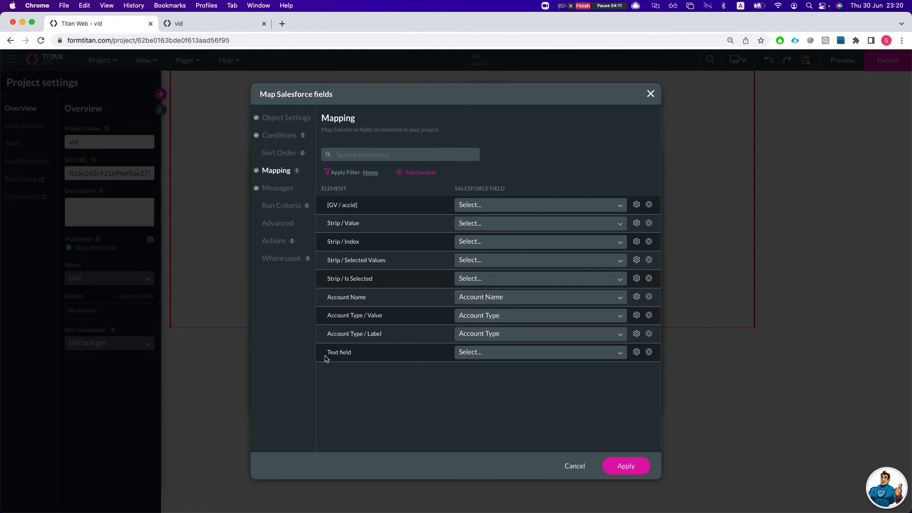
pyautogui.click(622, 464)
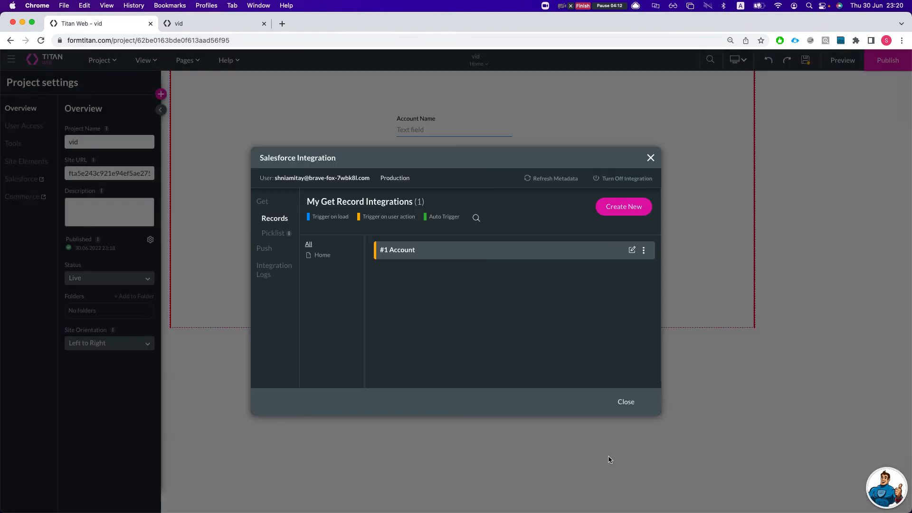
pyautogui.click(620, 401)
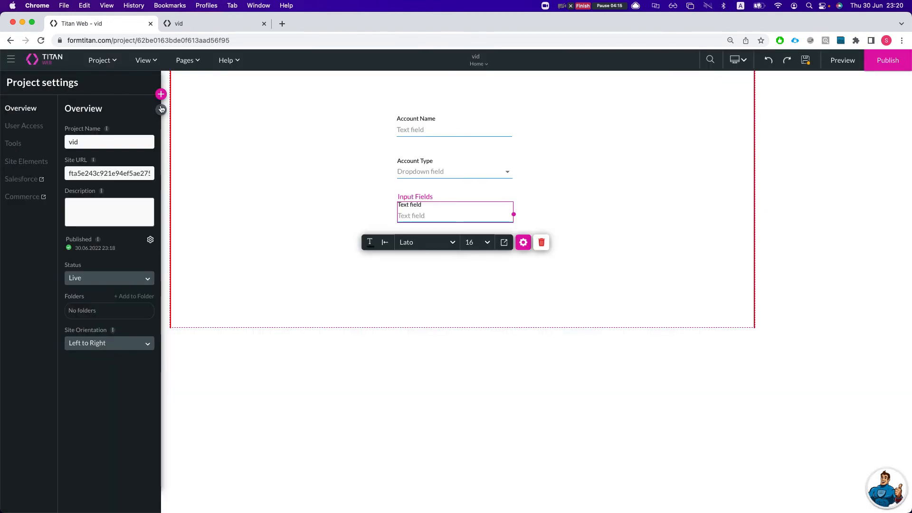
# Open the project's custom variables tool and start editing the rule node of a custom condition
pyautogui.click(14, 145)
pyautogui.scroll(-1, 142, 442)
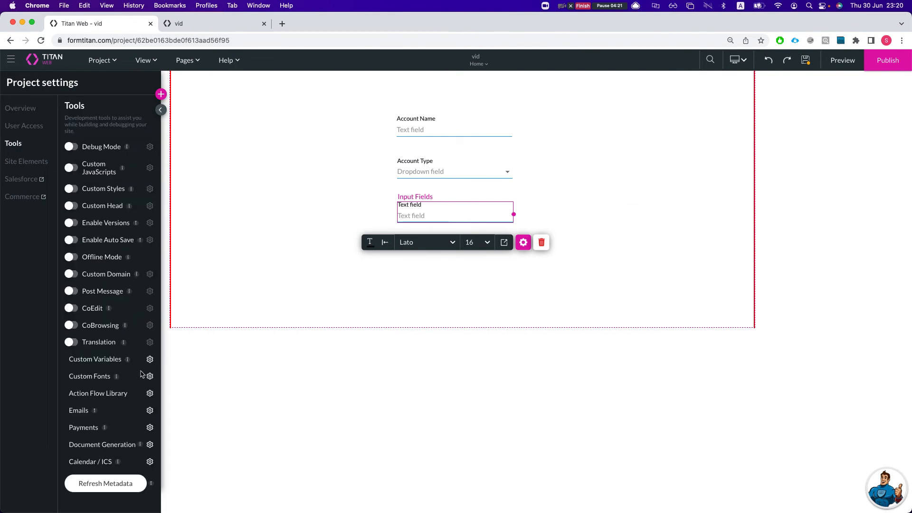
pyautogui.click(150, 359)
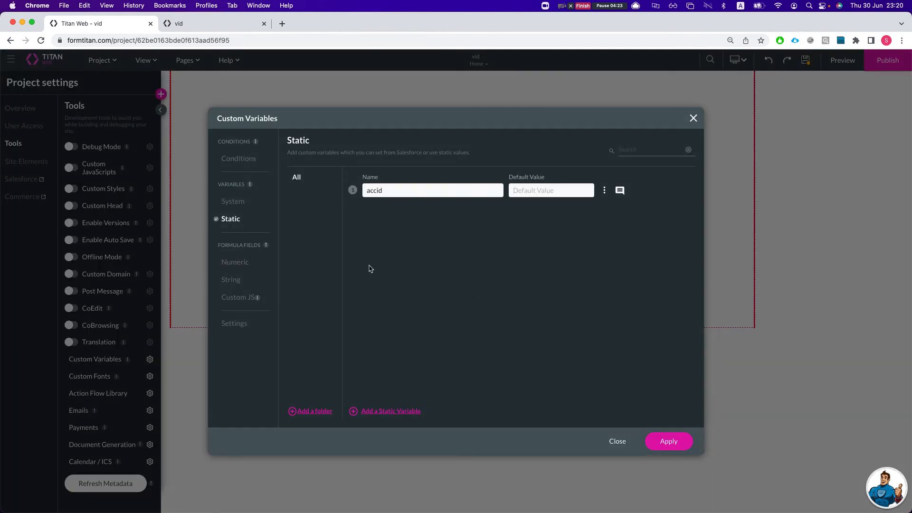
pyautogui.click(238, 158)
pyautogui.doubleClick(427, 307)
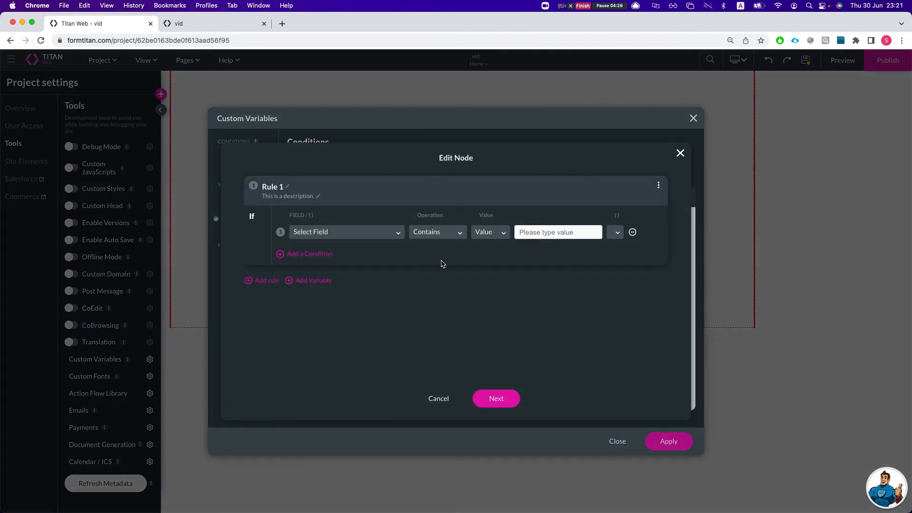
# Define Rule 1 so that the variable [GV / accid] uses the operation Is not empty
pyautogui.click(367, 232)
pyautogui.write('acc')
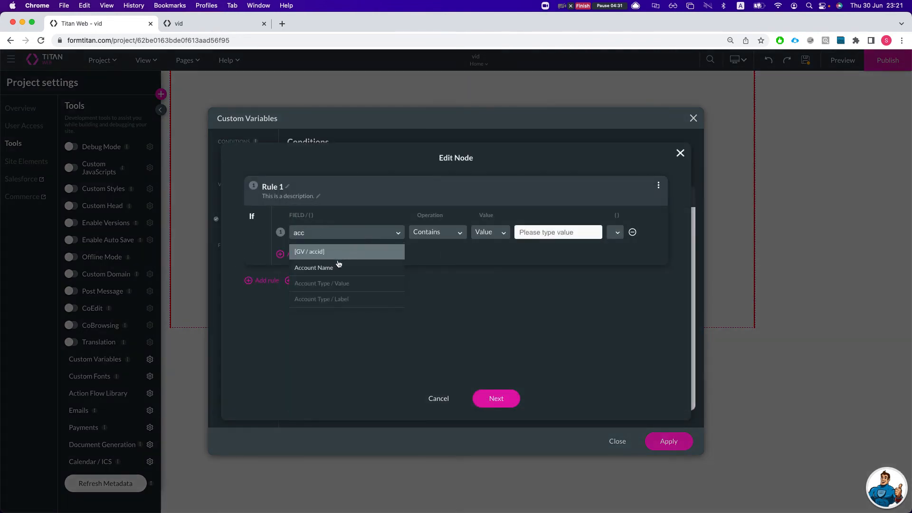
pyautogui.press('Return')
pyautogui.click(436, 232)
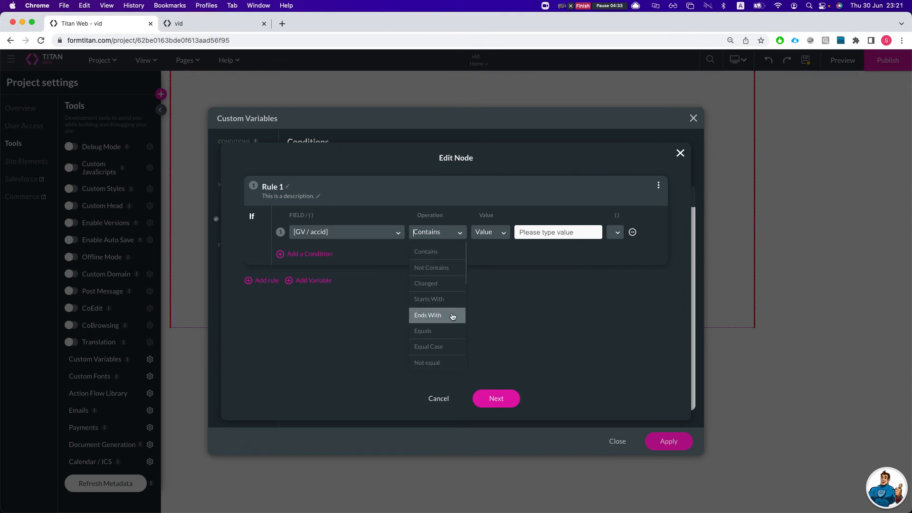
pyautogui.write('is')
pyautogui.press('Down')
pyautogui.press('Return')
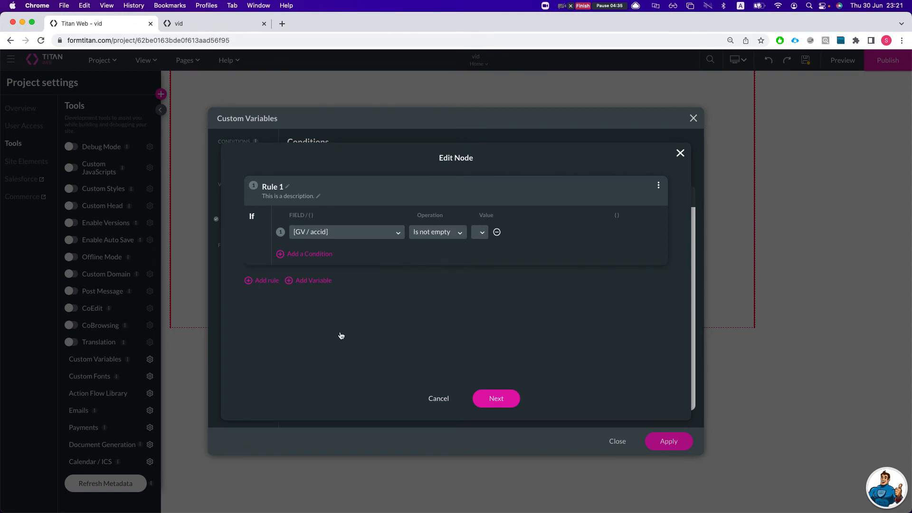
# Save the condition node and add a Salesforce Action running #1 Account (get) to its Then branch, placed apart from the condition
pyautogui.click(482, 397)
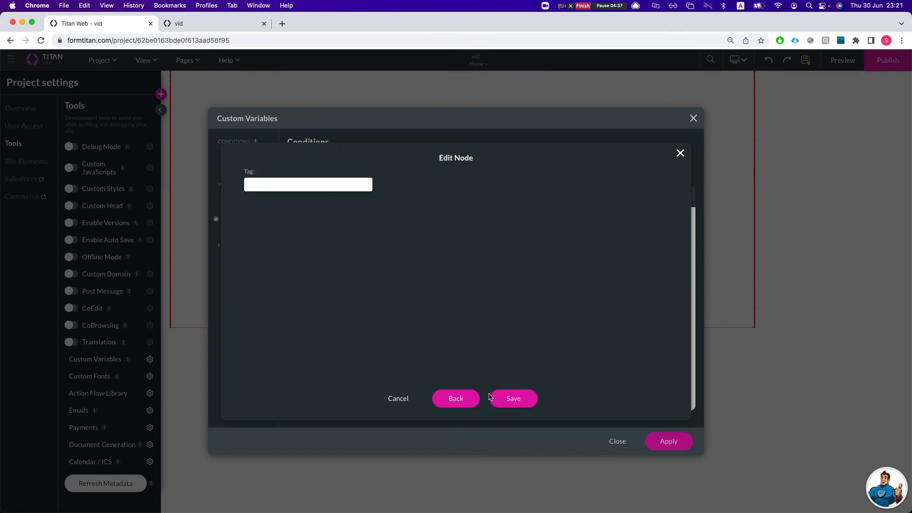
pyautogui.click(515, 398)
pyautogui.click(409, 340)
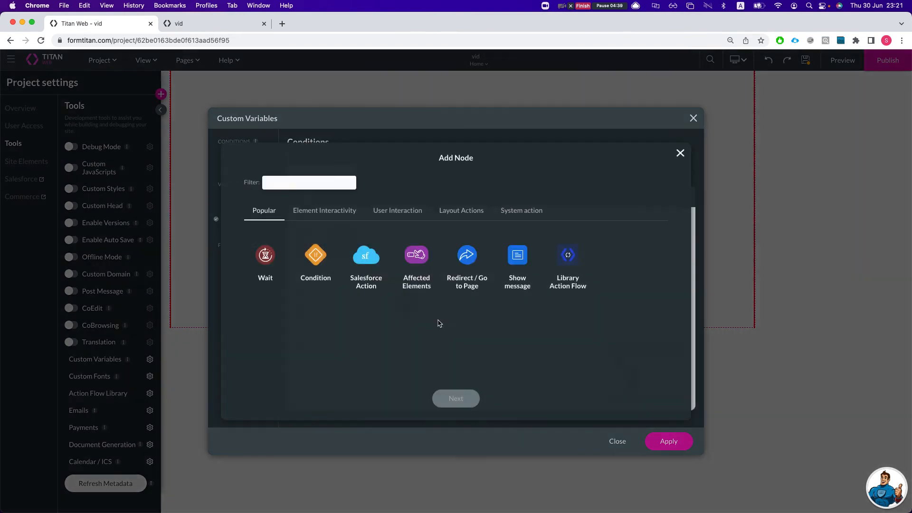
pyautogui.click(358, 259)
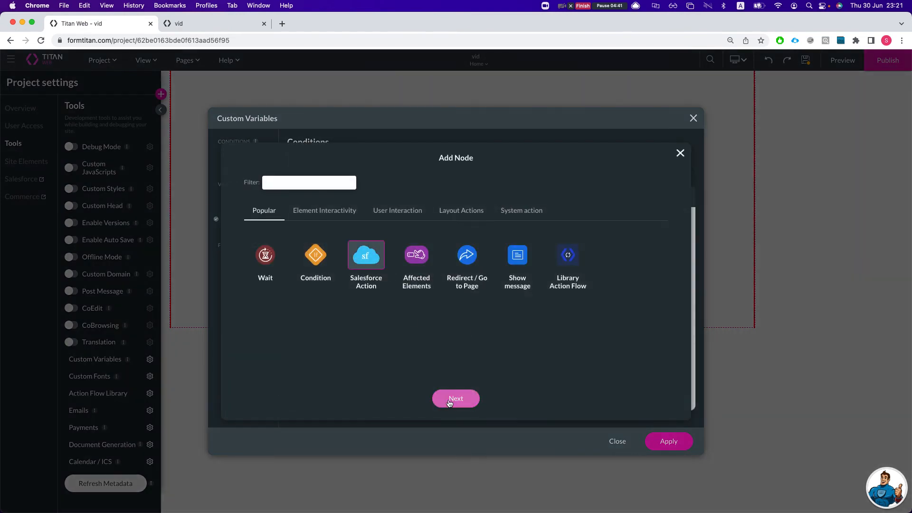
pyautogui.click(446, 403)
pyautogui.click(338, 226)
pyautogui.click(338, 242)
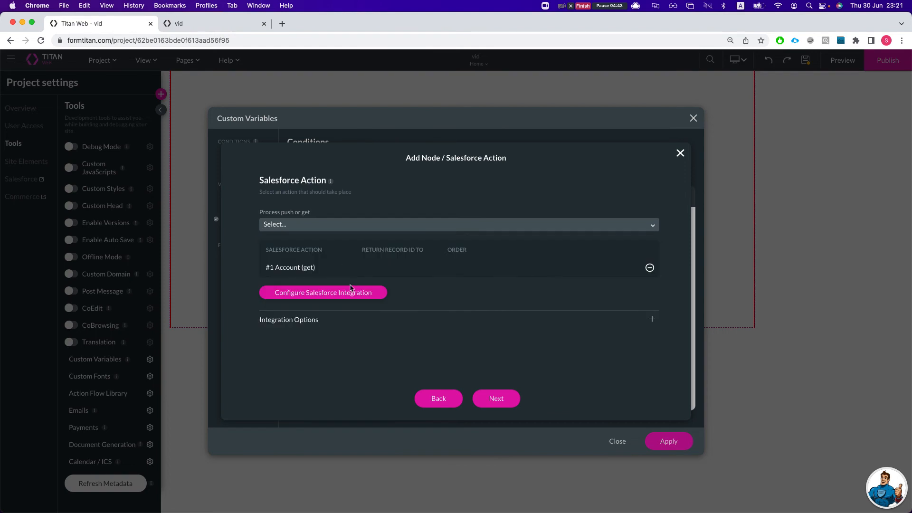
pyautogui.click(494, 398)
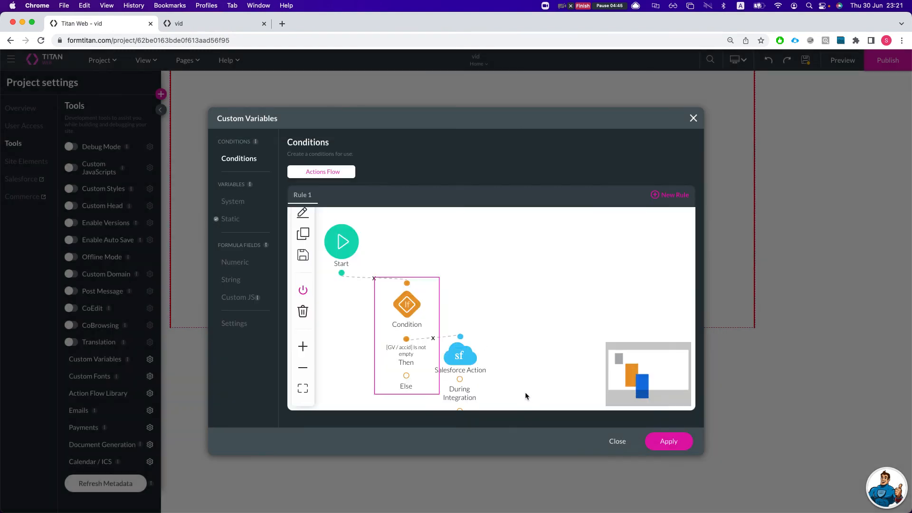
pyautogui.click(468, 372)
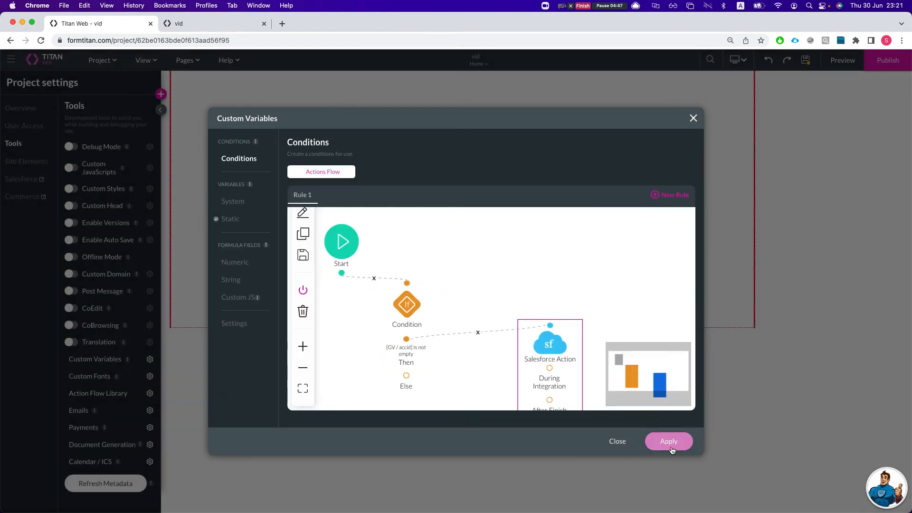
# Apply the custom condition, then save the project and open its preview
pyautogui.click(669, 442)
pyautogui.click(806, 61)
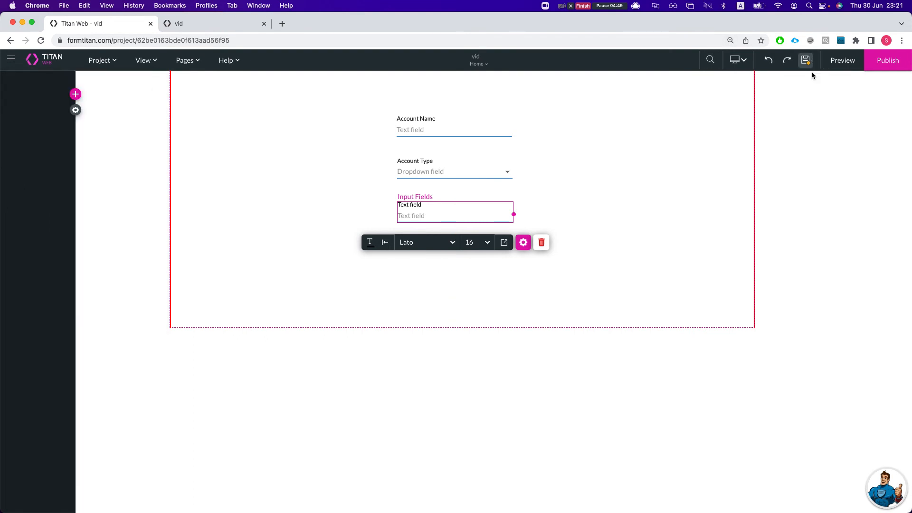
pyautogui.click(834, 60)
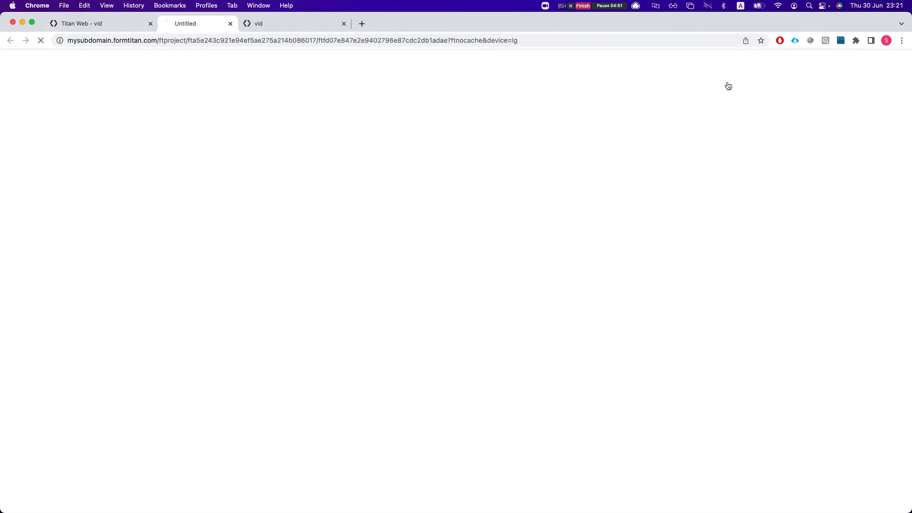
# In the other preview tab, look up the "brave" org through Salesforce Logins and log in to it
pyautogui.click(321, 23)
pyautogui.click(318, 38)
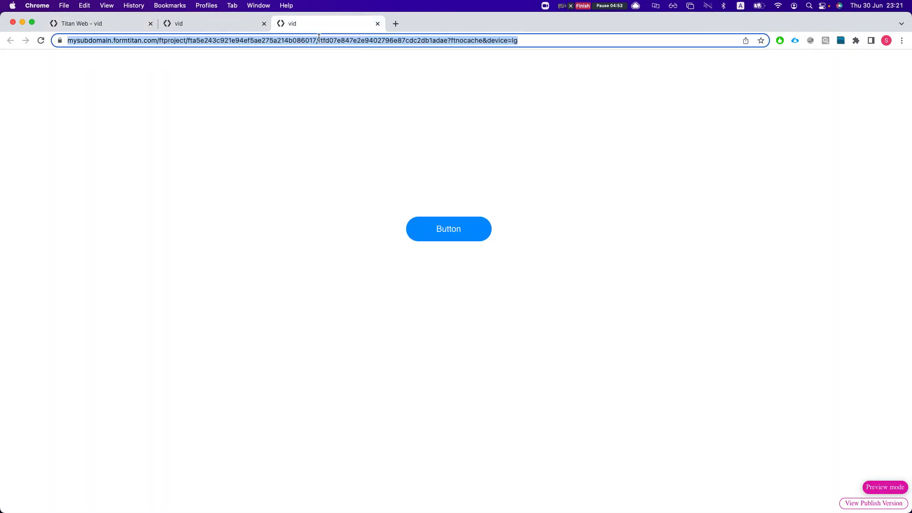
pyautogui.write('fo')
pyautogui.press('BackSpace')
pyautogui.press('BackSpace')
pyautogui.press('BackSpace')
pyautogui.write('sa')
pyautogui.press('BackSpace')
pyautogui.press('BackSpace')
pyautogui.press('BackSpace')
pyautogui.write('s ')
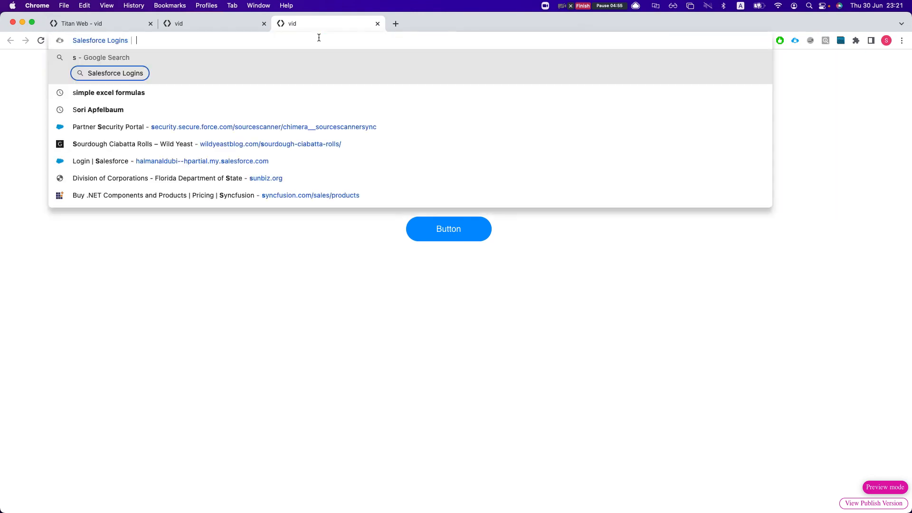
pyautogui.write('bra')
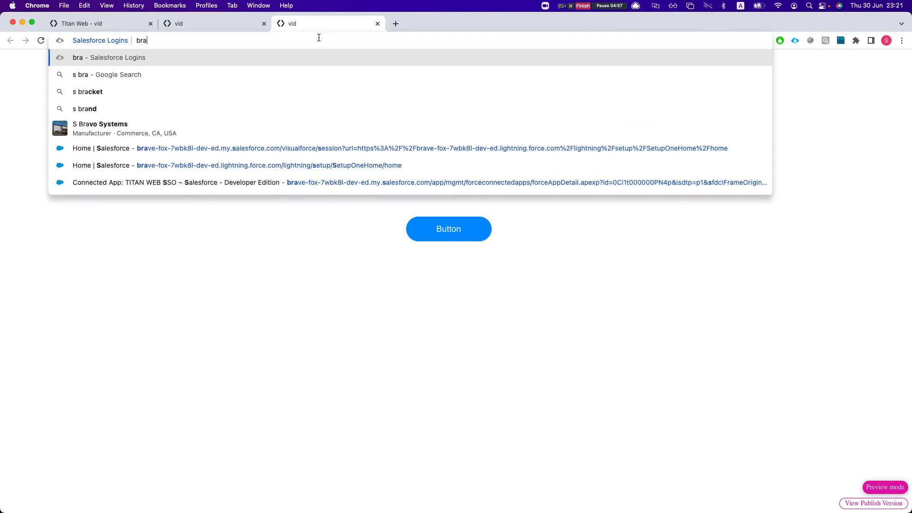
pyautogui.press('BackSpace')
pyautogui.press('BackSpace')
pyautogui.press('BackSpace')
pyautogui.press('BackSpace')
pyautogui.press('BackSpace')
pyautogui.write('brave')
pyautogui.press('Return')
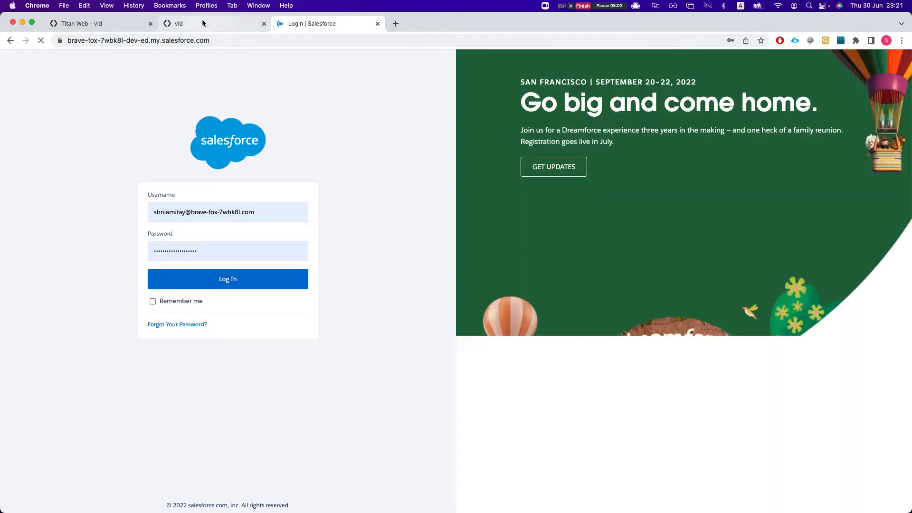
# Return to the new preview page and append the parameter &accid to its URL without loading it
pyautogui.click(201, 22)
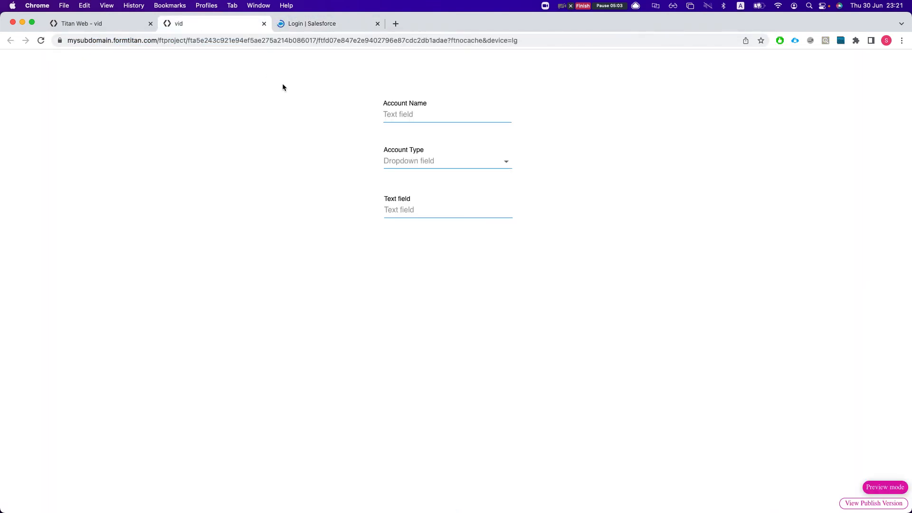
pyautogui.click(531, 40)
pyautogui.click(532, 40)
pyautogui.write('&accid')
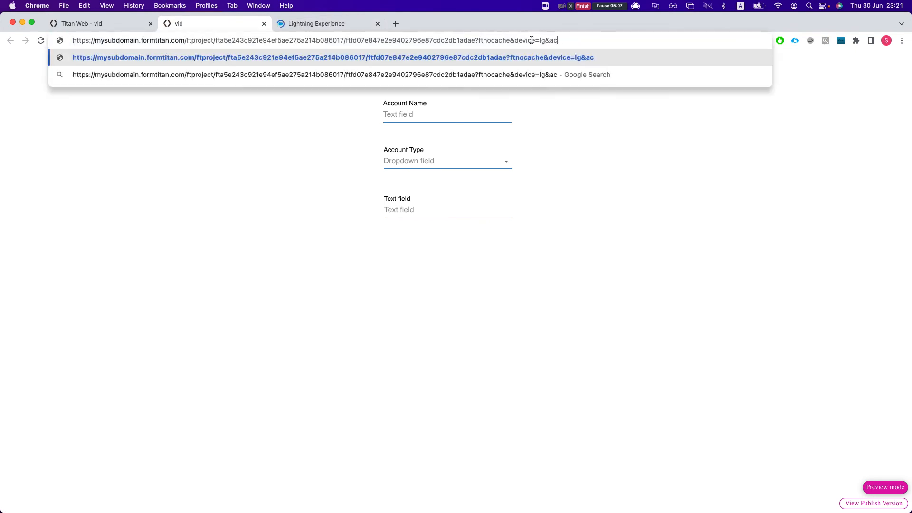
# In Salesforce, find Accounts, open the record My Account #1234 and select the record ID in its URL
pyautogui.click(336, 23)
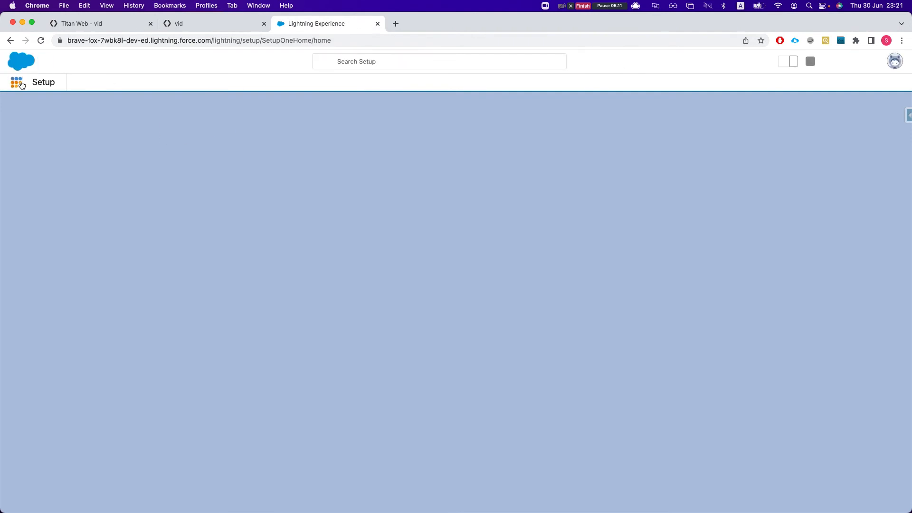
pyautogui.click(22, 89)
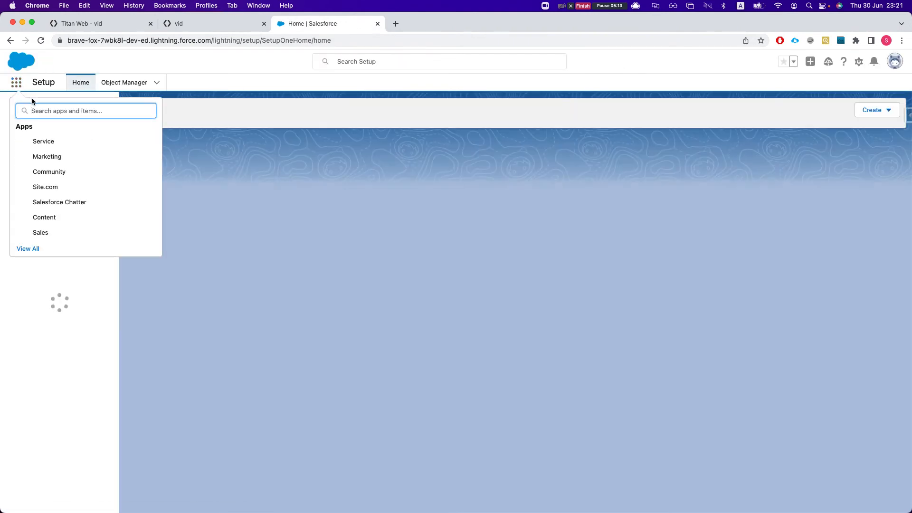
pyautogui.write('acc')
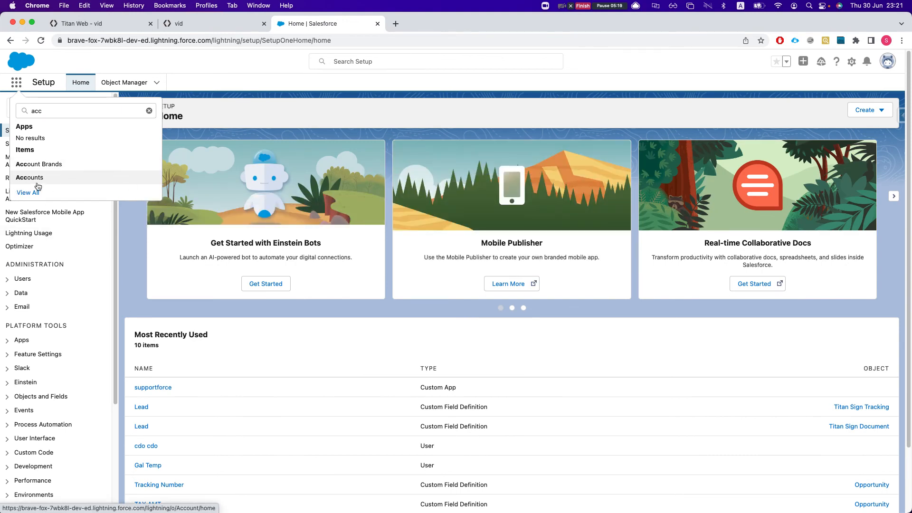
pyautogui.click(38, 184)
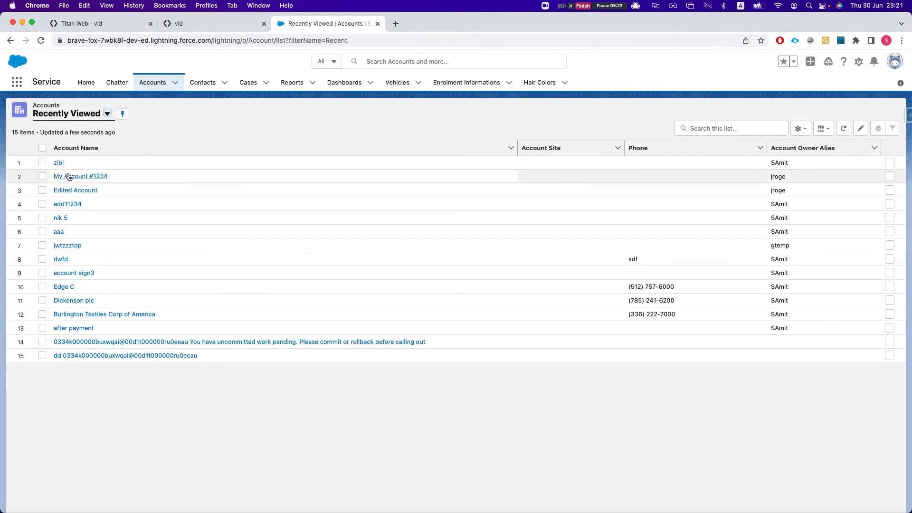
pyautogui.click(75, 177)
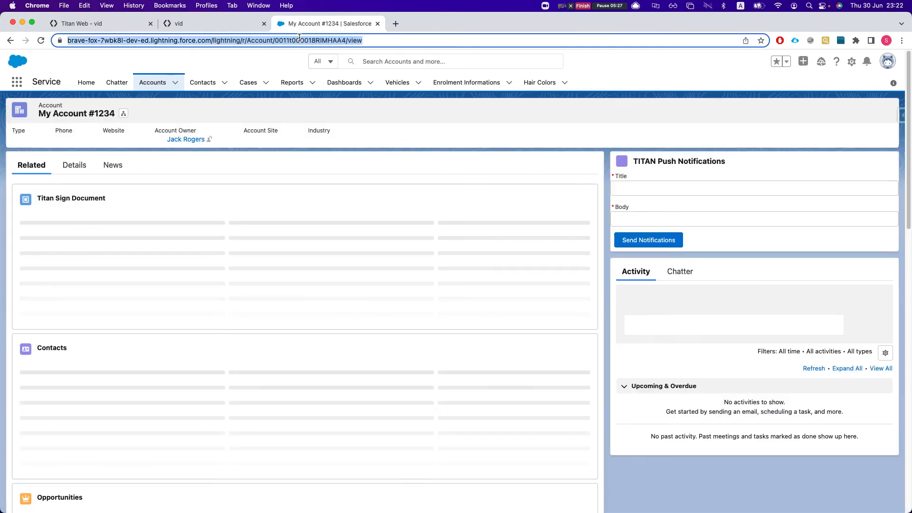
pyautogui.doubleClick(284, 40)
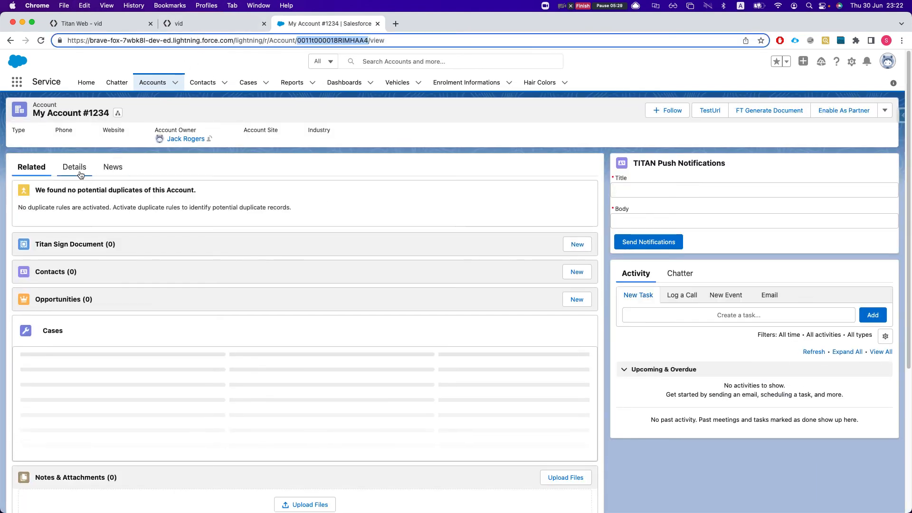
# Edit the details of My Account #1234 and set Type to Prospect
pyautogui.click(74, 169)
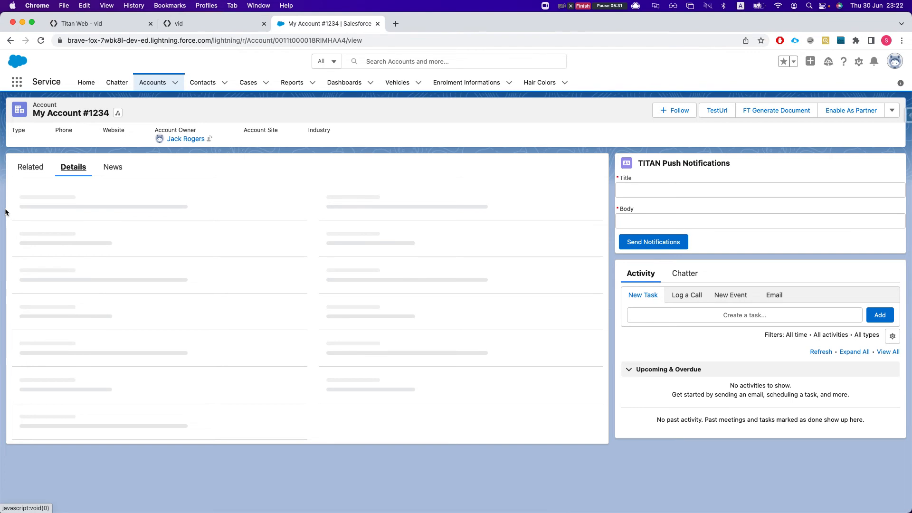
pyautogui.scroll(-1, 164, 226)
pyautogui.press('super+f')
pyautogui.write('type')
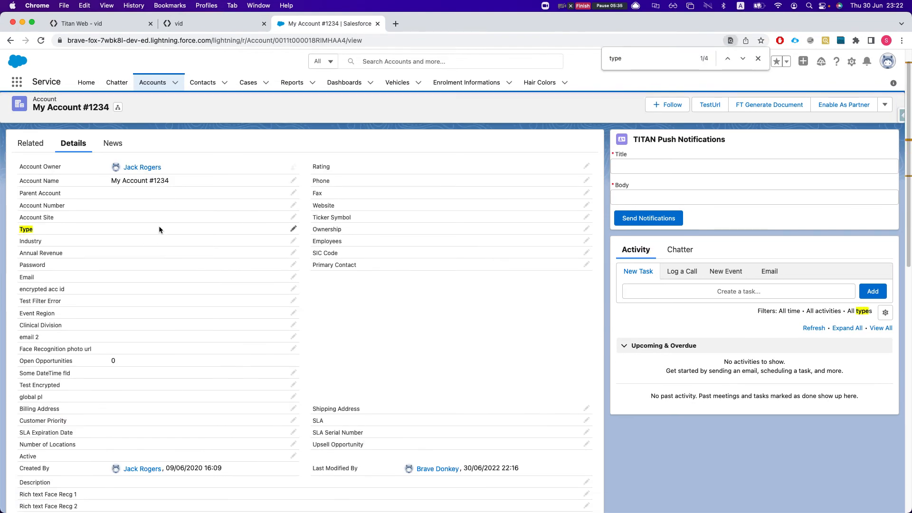
pyautogui.doubleClick(158, 227)
pyautogui.scroll(2, 140, 182)
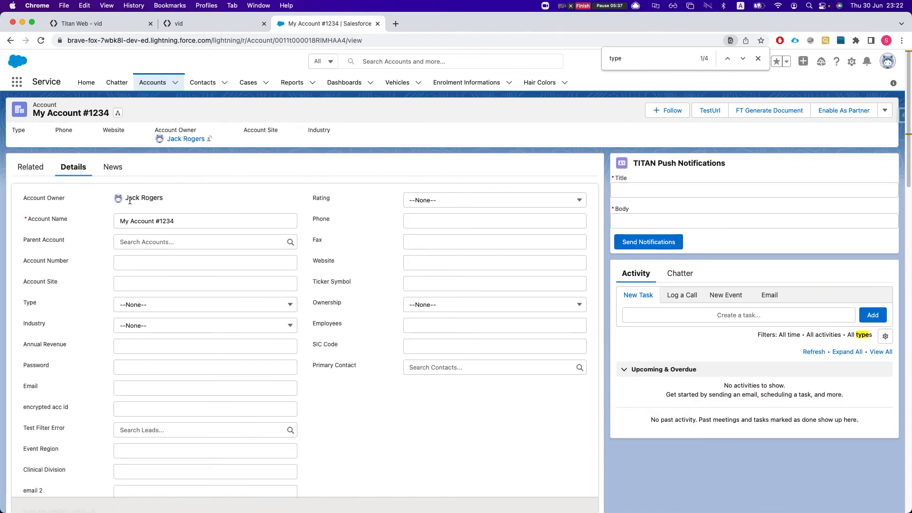
pyautogui.press('super+f')
pyautogui.press('Return')
pyautogui.press('Return')
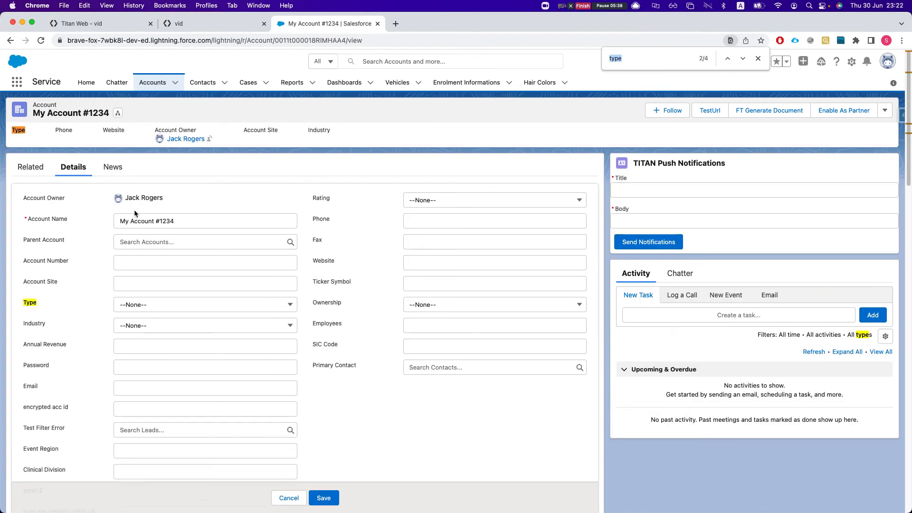
pyautogui.click(130, 307)
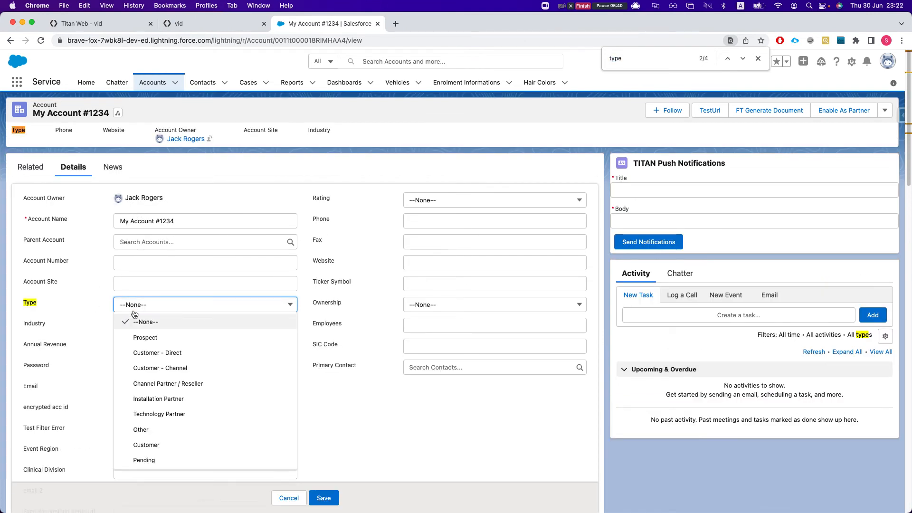
pyautogui.click(150, 337)
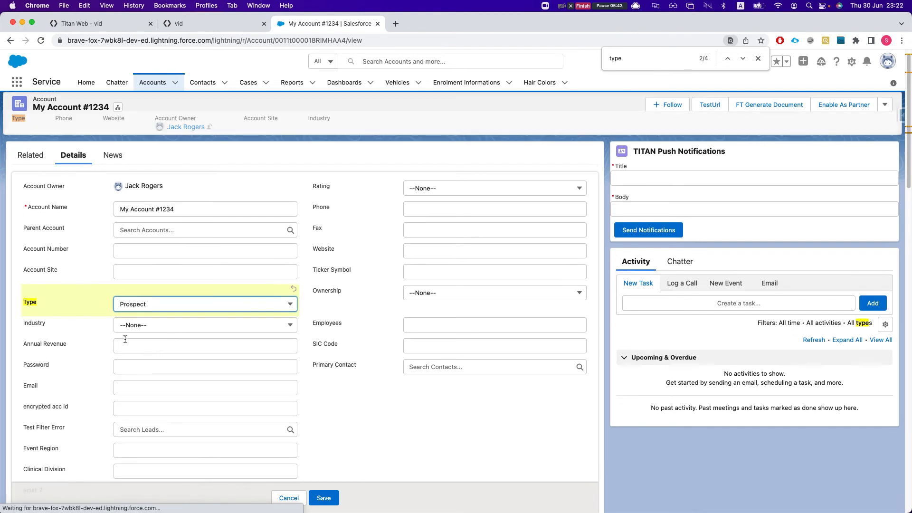
pyautogui.scroll(-1, 435, 302)
# Find the Account Number field, fill in an account number and save the account record
pyautogui.click(384, 291)
pyautogui.press('super+f')
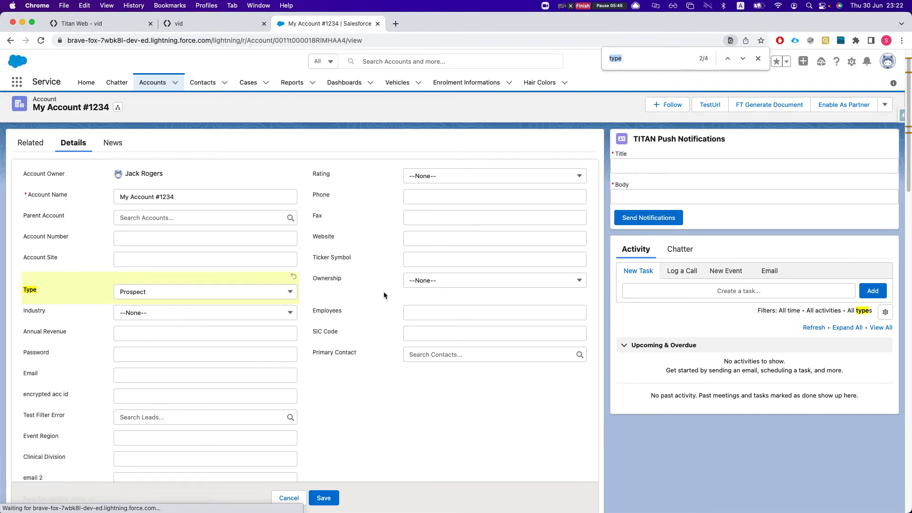
pyautogui.write('number')
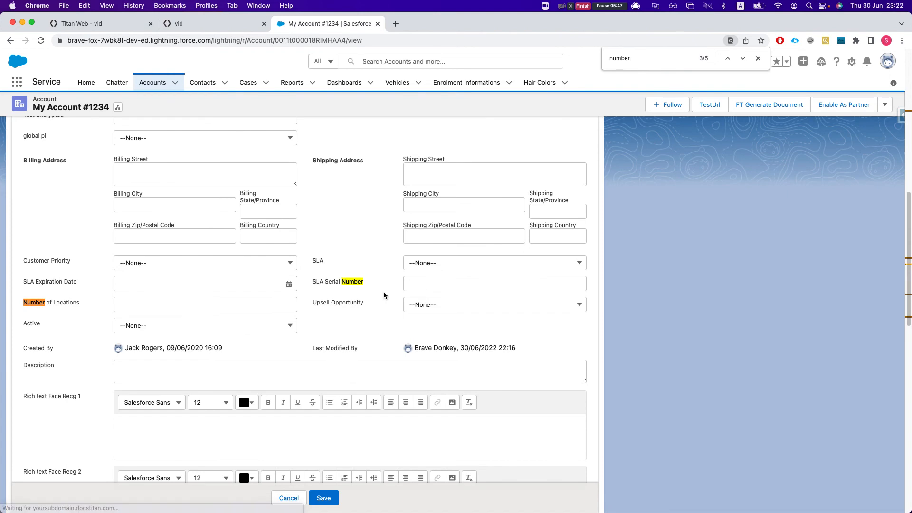
pyautogui.scroll(10, 265, 281)
pyautogui.click(120, 254)
pyautogui.write('234234dfd')
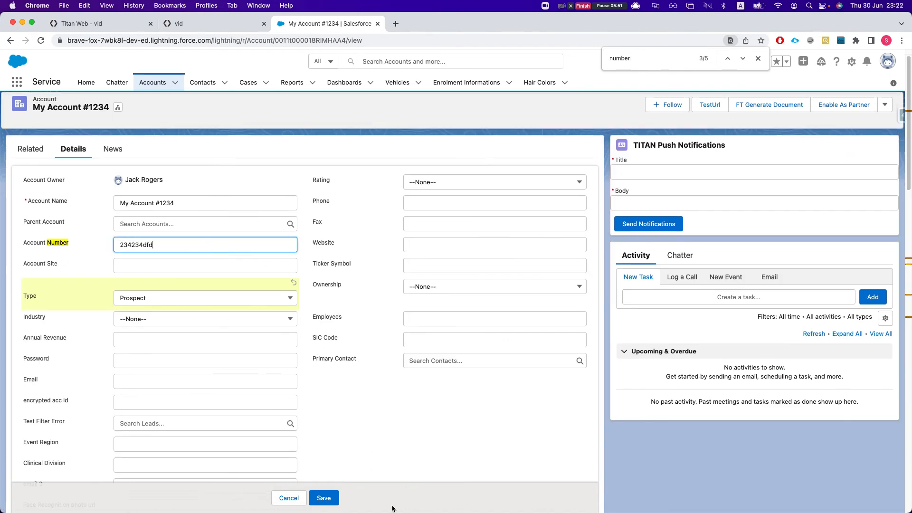
pyautogui.click(332, 499)
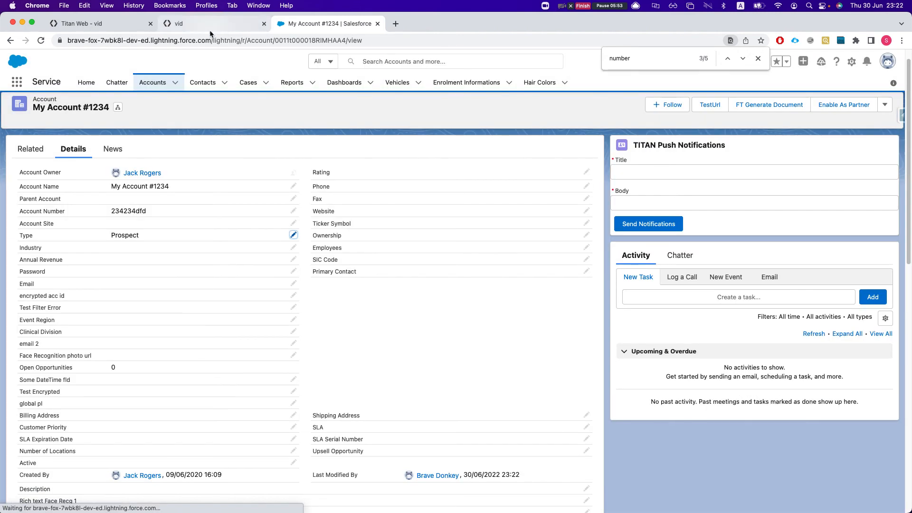
# Copy the account's record ID, assign it to accid in the preview URL, and load and refresh the preview page
pyautogui.click(202, 30)
pyautogui.click(306, 24)
pyautogui.doubleClick(302, 41)
pyautogui.press('super+c')
pyautogui.click(249, 27)
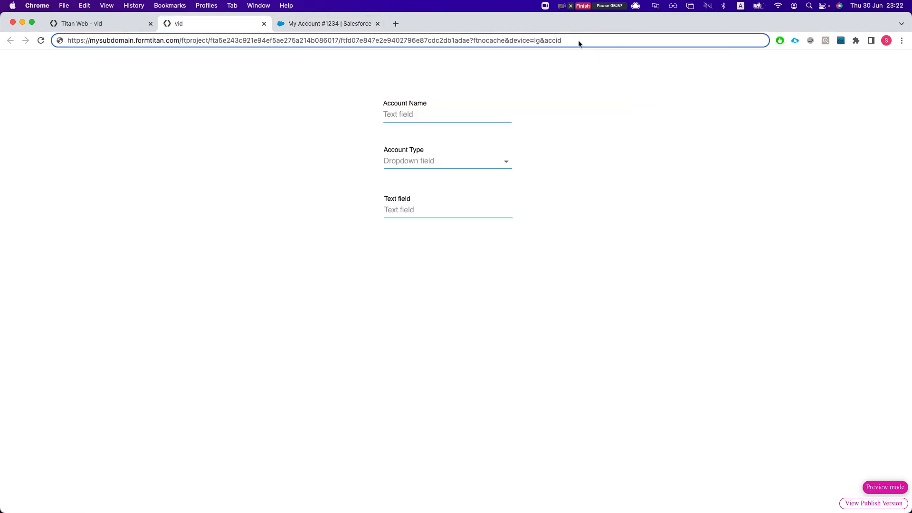
pyautogui.write('=')
pyautogui.press('super+v')
pyautogui.press('Return')
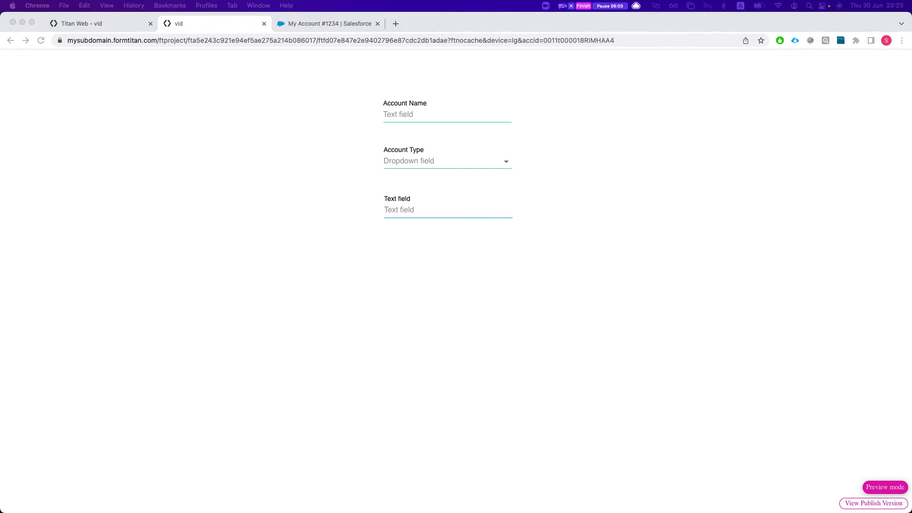
pyautogui.press('super+r')
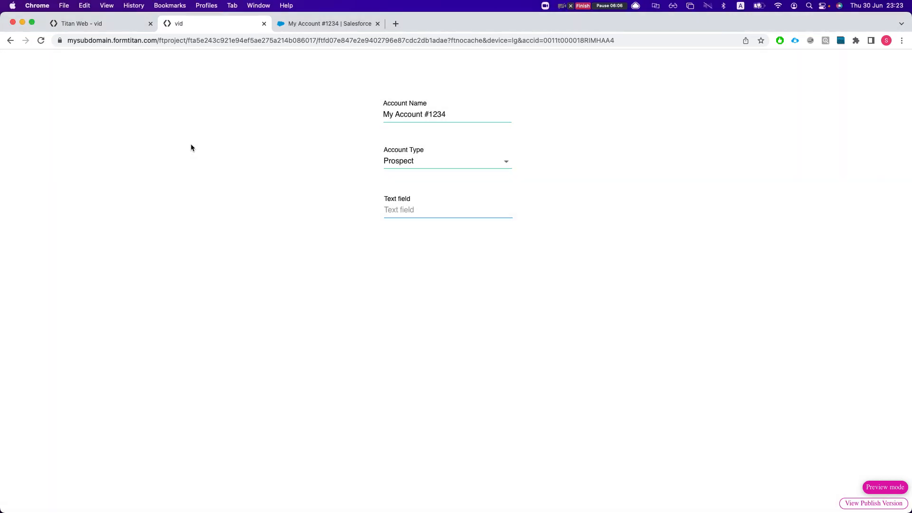
# In the Titan Web project tools, open the document generation settings of the DemoTemplate.docx template
pyautogui.click(72, 23)
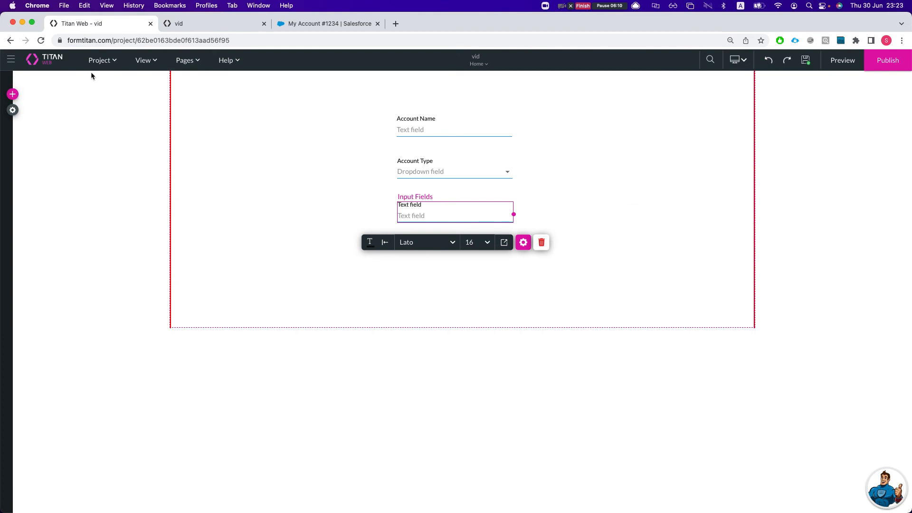
pyautogui.click(12, 110)
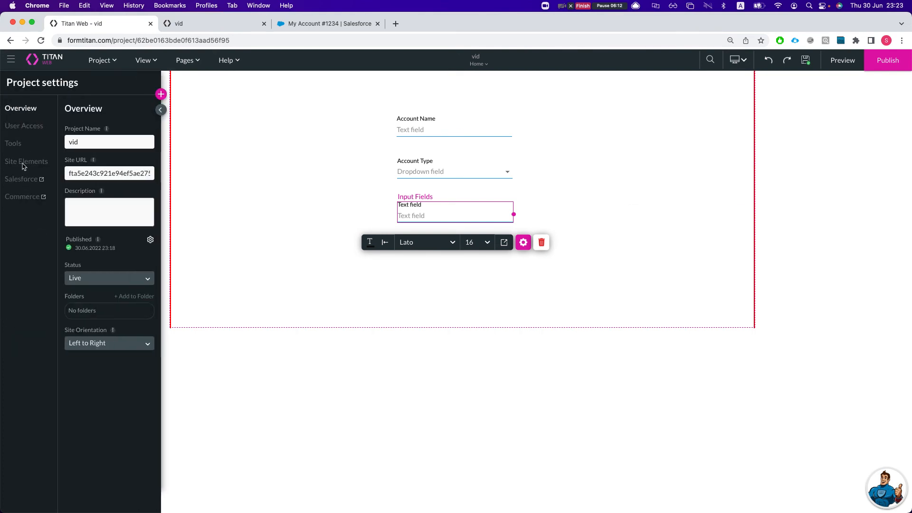
pyautogui.click(12, 145)
pyautogui.scroll(-1, 133, 379)
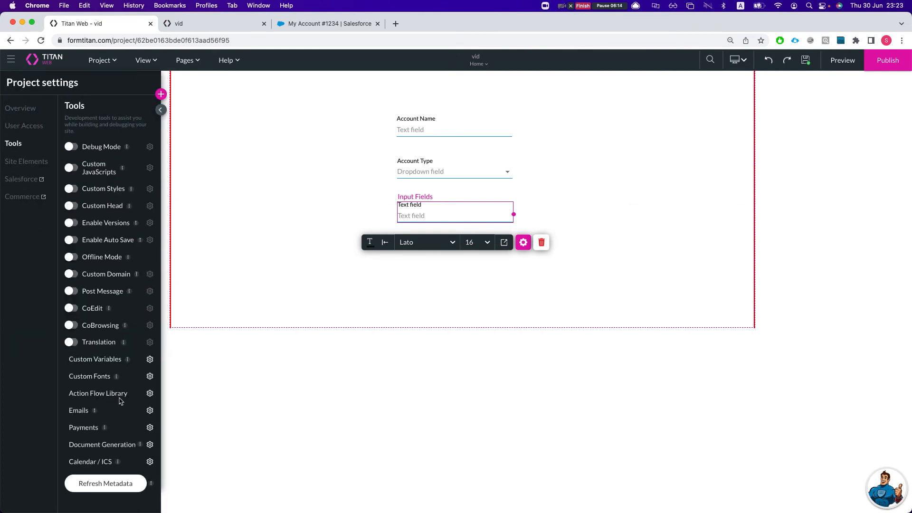
pyautogui.click(150, 444)
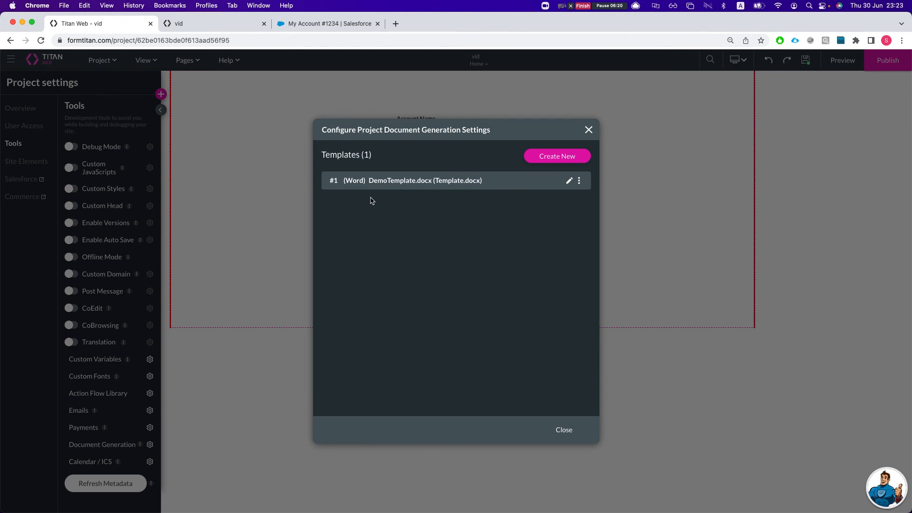
pyautogui.click(569, 181)
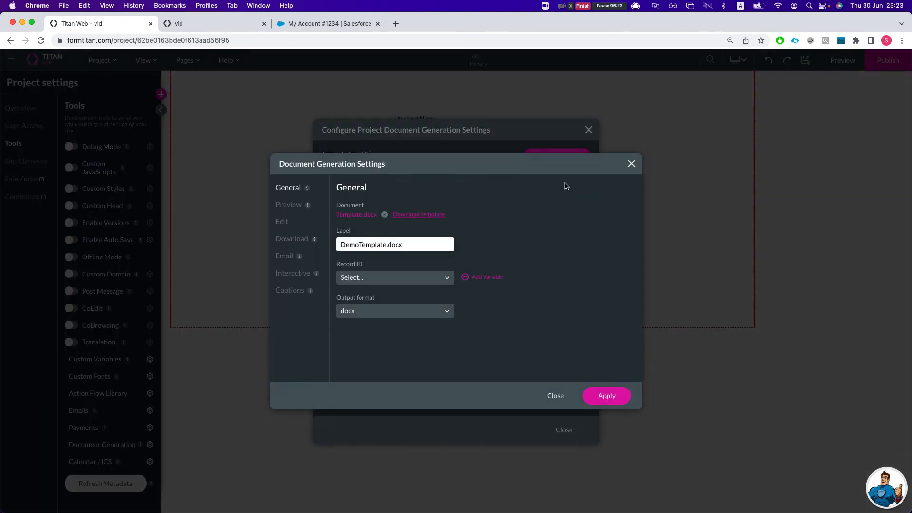
# Enable the interactive document option for DemoTemplate.docx, review the interactive viewer options and apply the settings
pyautogui.click(292, 279)
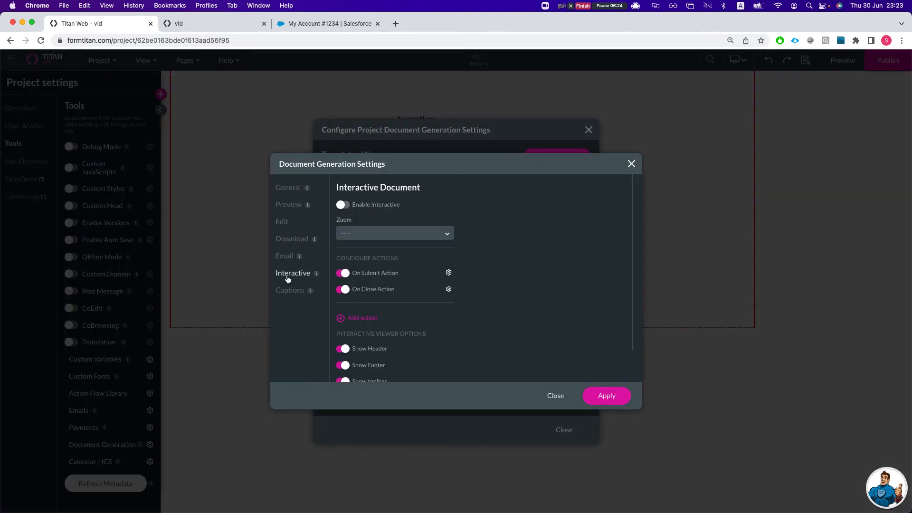
pyautogui.click(368, 240)
pyautogui.click(416, 237)
pyautogui.scroll(-1, 375, 200)
pyautogui.click(352, 187)
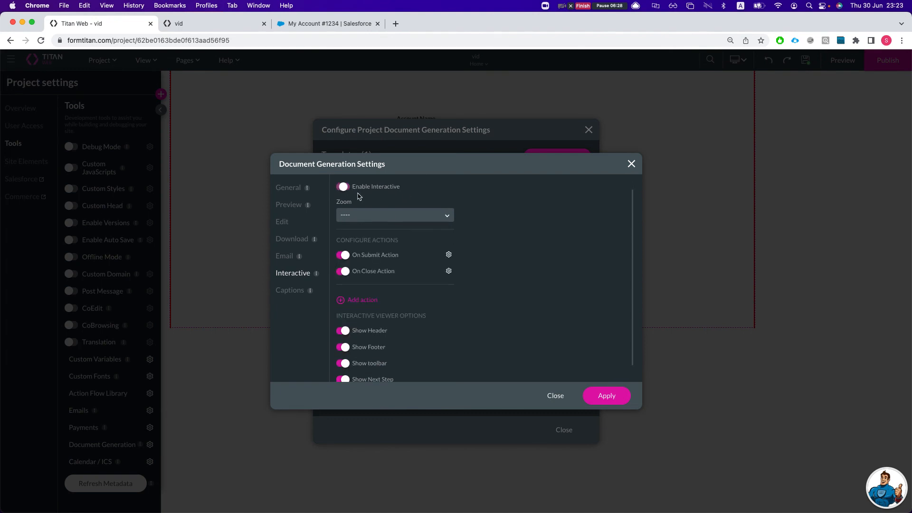
pyautogui.scroll(-1, 406, 252)
pyautogui.scroll(-1, 390, 337)
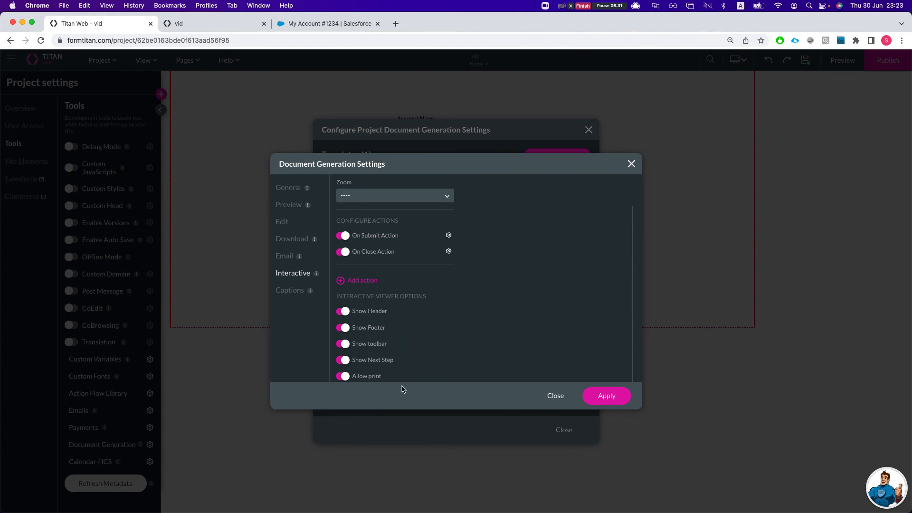
pyautogui.scroll(2, 385, 343)
pyautogui.scroll(1, 388, 345)
pyautogui.scroll(-3, 388, 345)
pyautogui.click(618, 404)
pyautogui.click(565, 430)
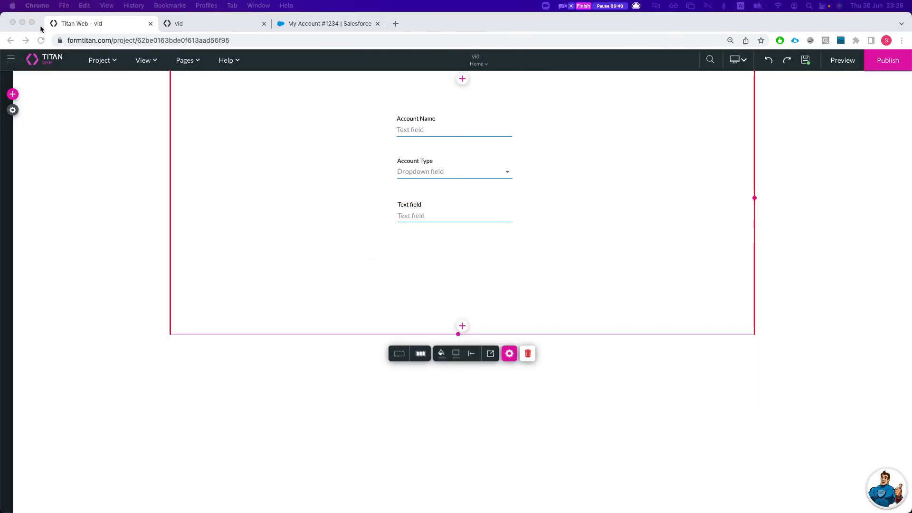
# Set the Record ID of the DemoTemplate.docx document generation settings to GV: accid and apply the change
pyautogui.click(13, 109)
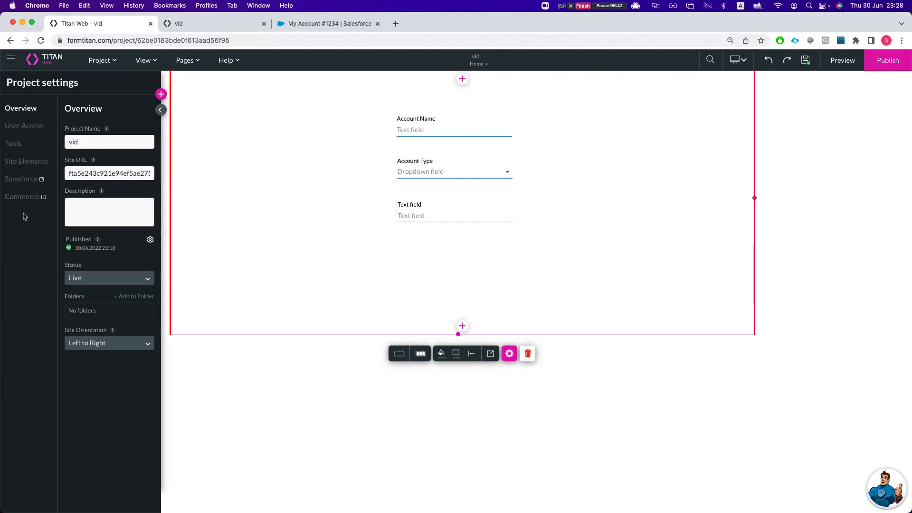
pyautogui.click(15, 144)
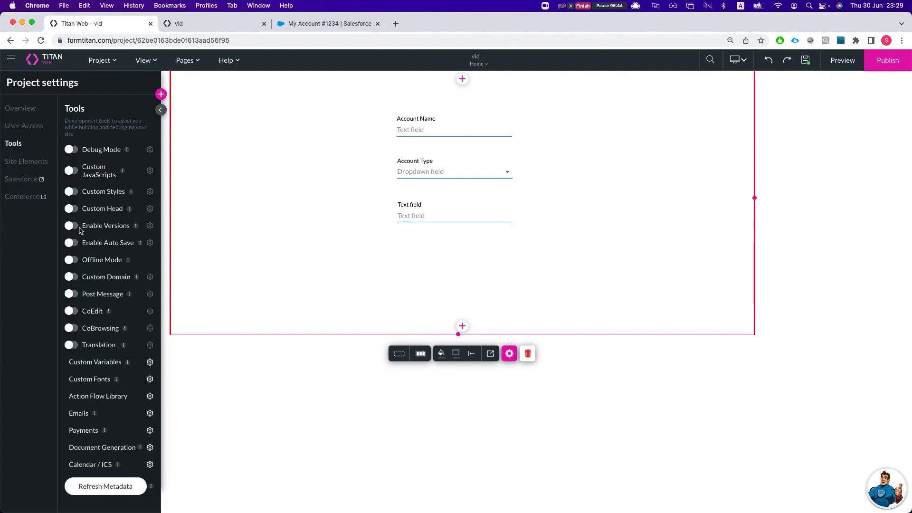
pyautogui.click(150, 445)
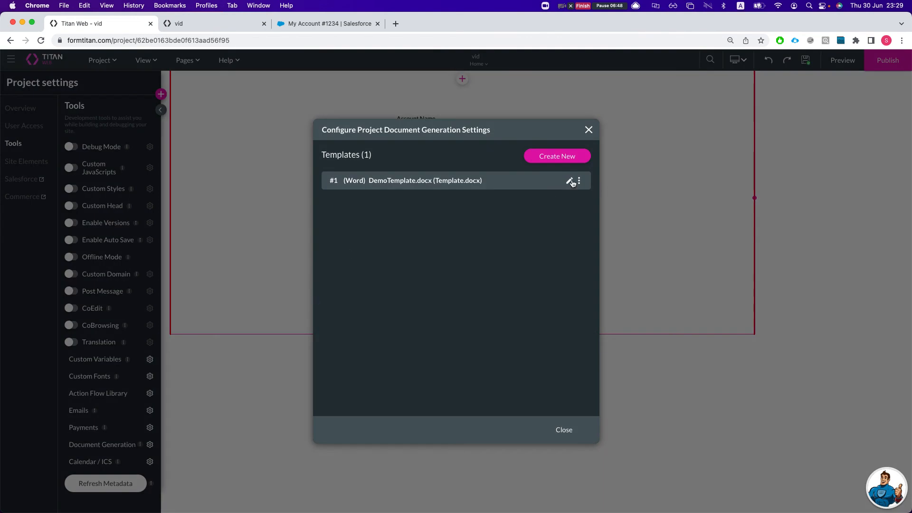
pyautogui.click(570, 181)
pyautogui.click(364, 278)
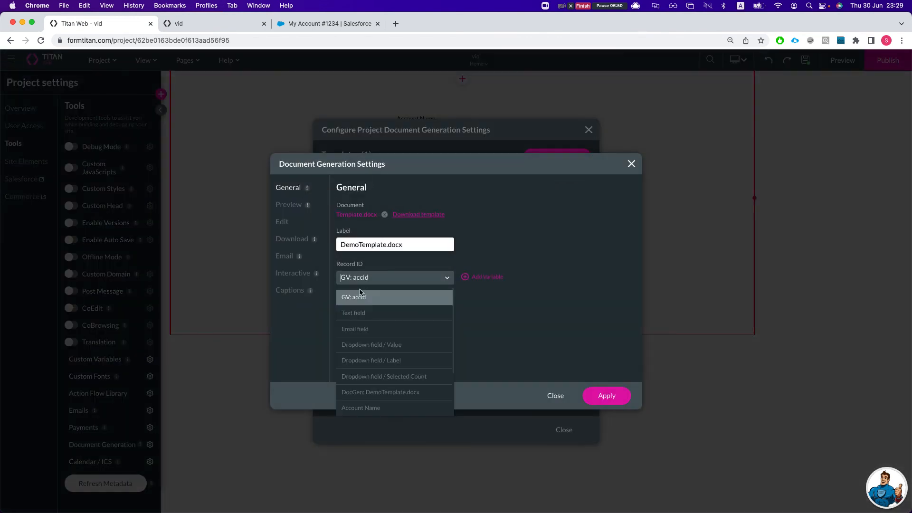
pyautogui.click(359, 304)
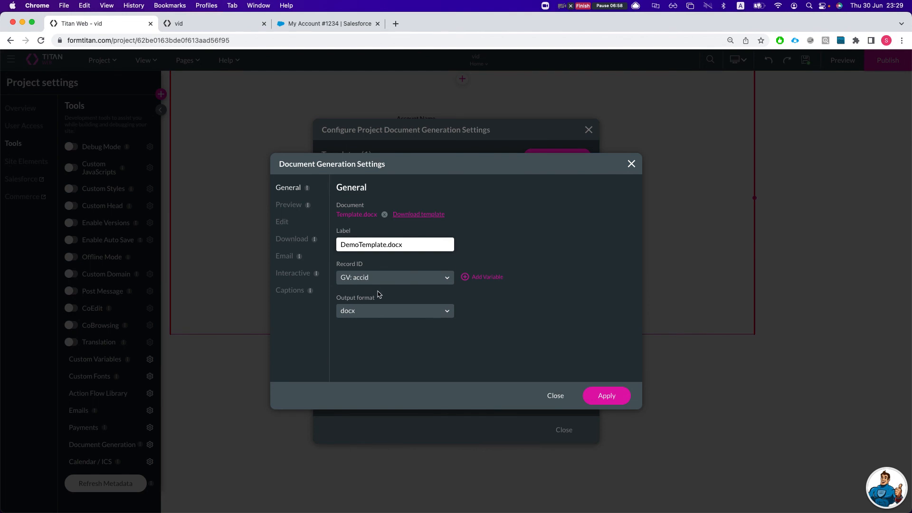
pyautogui.click(607, 395)
pyautogui.click(565, 430)
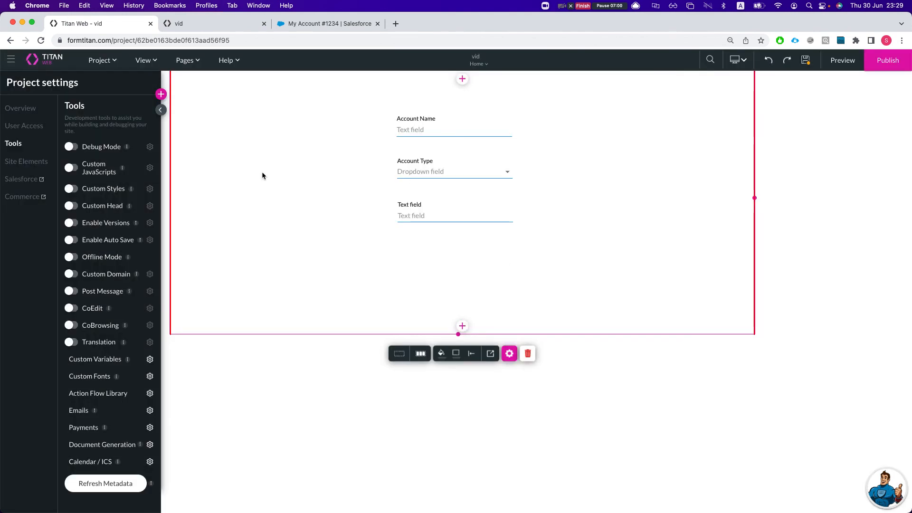
# Find the button elements and place a Primary button below the Text field on the page
pyautogui.click(162, 94)
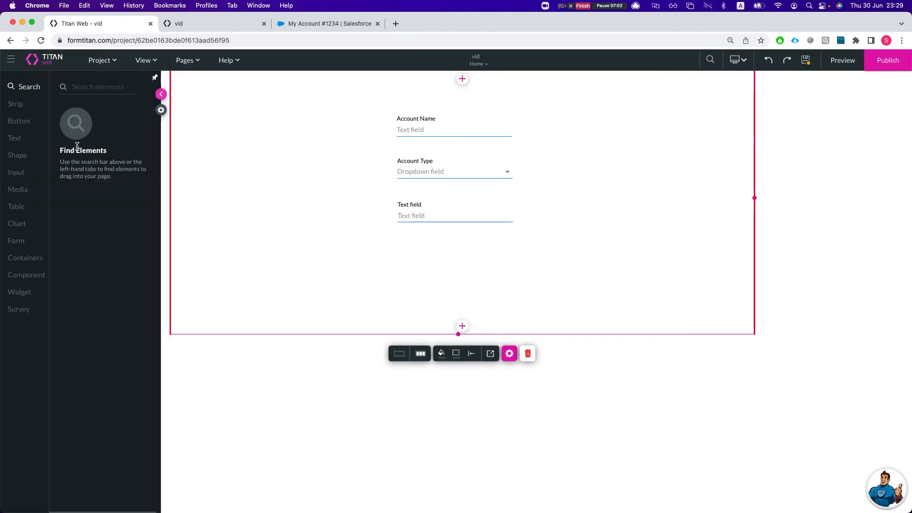
pyautogui.click(97, 88)
pyautogui.write('butt')
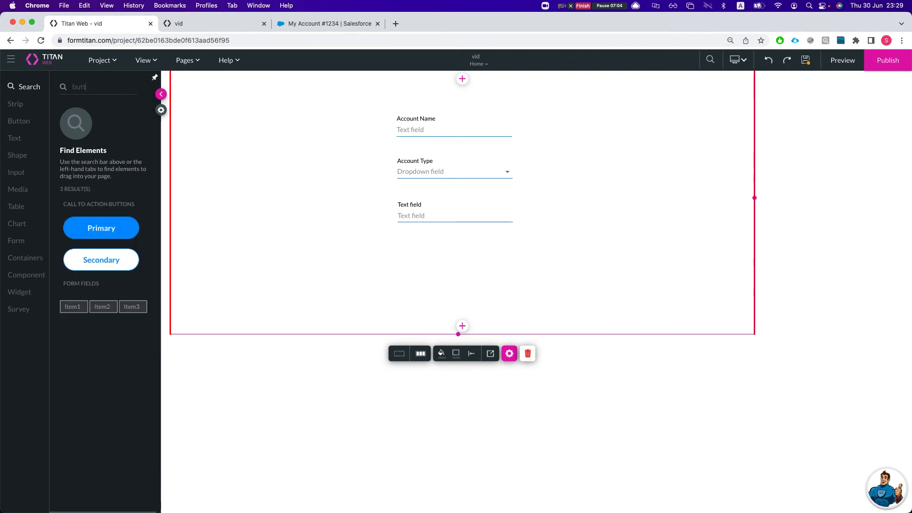
pyautogui.moveTo(101, 228); pyautogui.dragTo(455, 265)
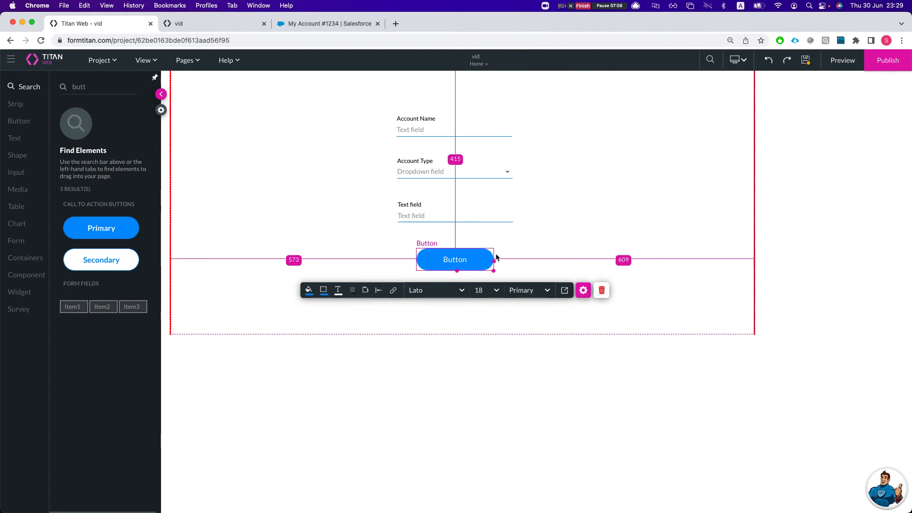
# Start a Document Generation node from the Start node in the new button's on-click action flow
pyautogui.click(393, 290)
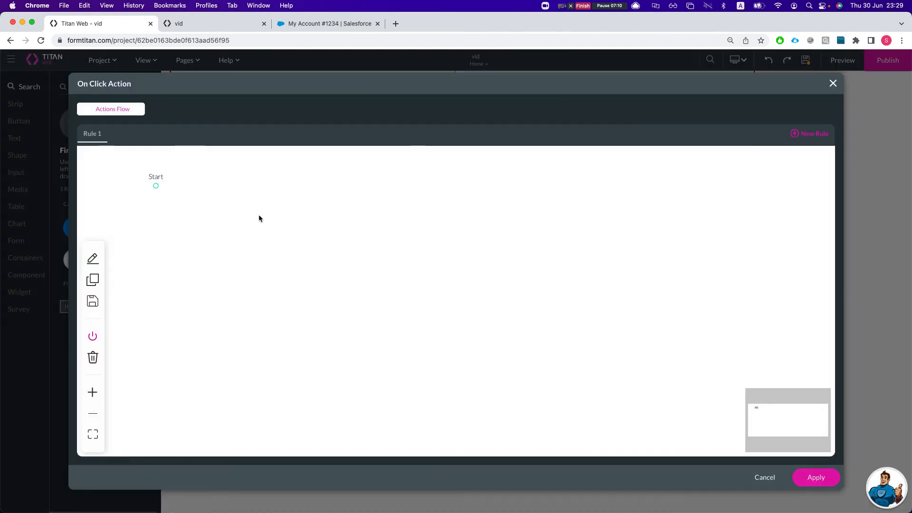
pyautogui.click(169, 221)
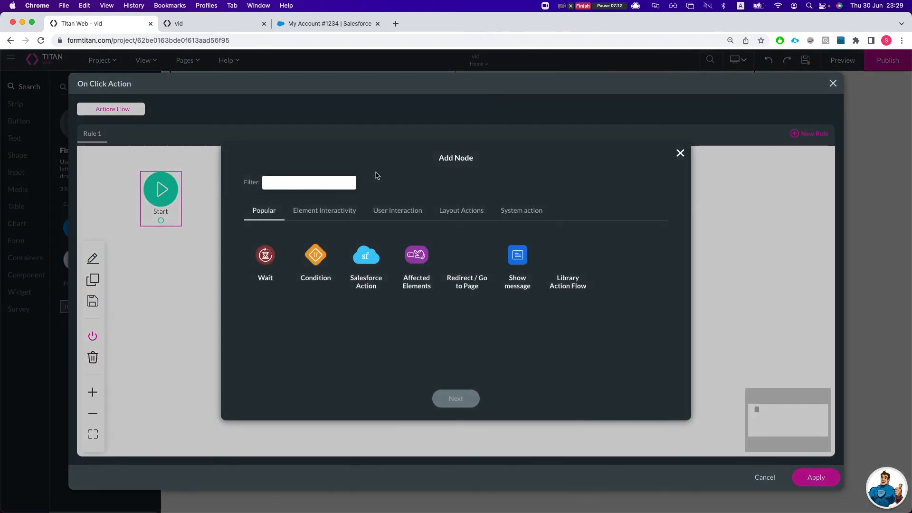
pyautogui.write('docu')
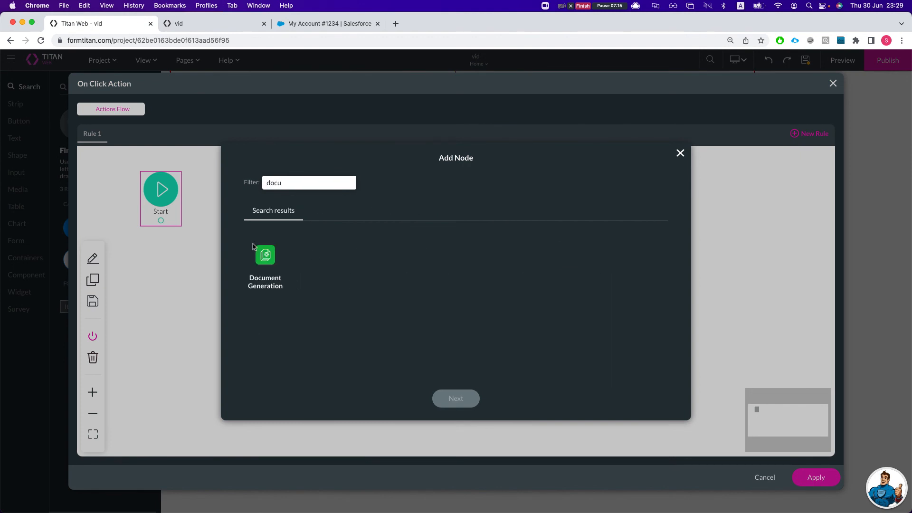
pyautogui.click(254, 248)
pyautogui.click(459, 400)
# Give the node the DemoTemplate.docx template and Interactive Doc action, insert it below Start, apply the flow and save the project
pyautogui.click(318, 212)
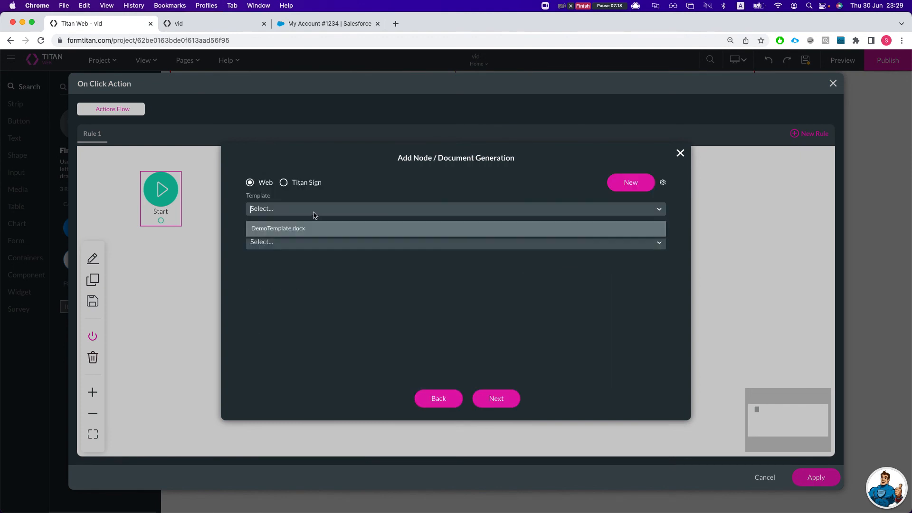
pyautogui.click(295, 227)
pyautogui.click(295, 248)
pyautogui.click(286, 264)
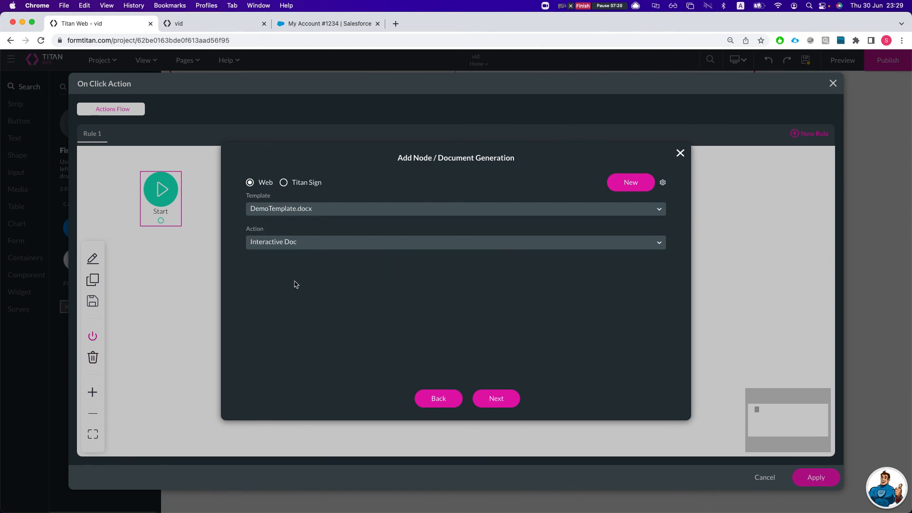
pyautogui.click(490, 399)
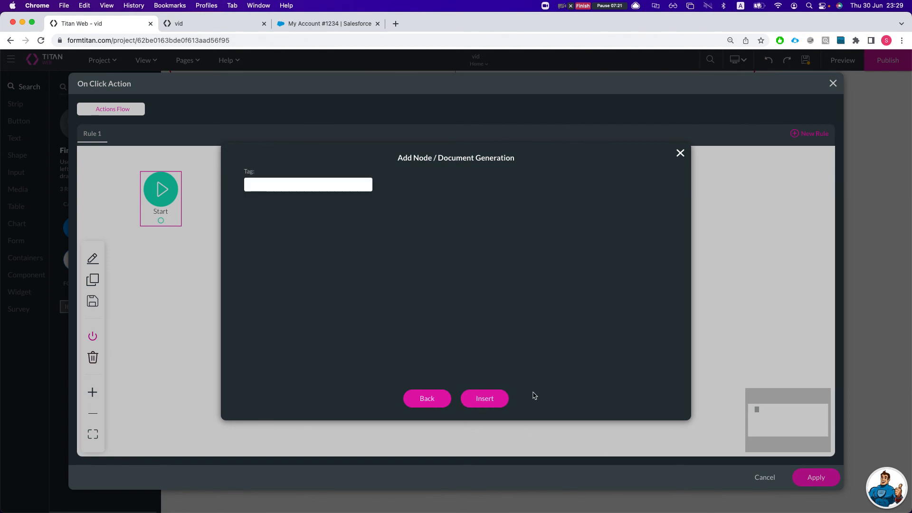
pyautogui.click(483, 398)
pyautogui.moveTo(227, 250); pyautogui.dragTo(283, 269)
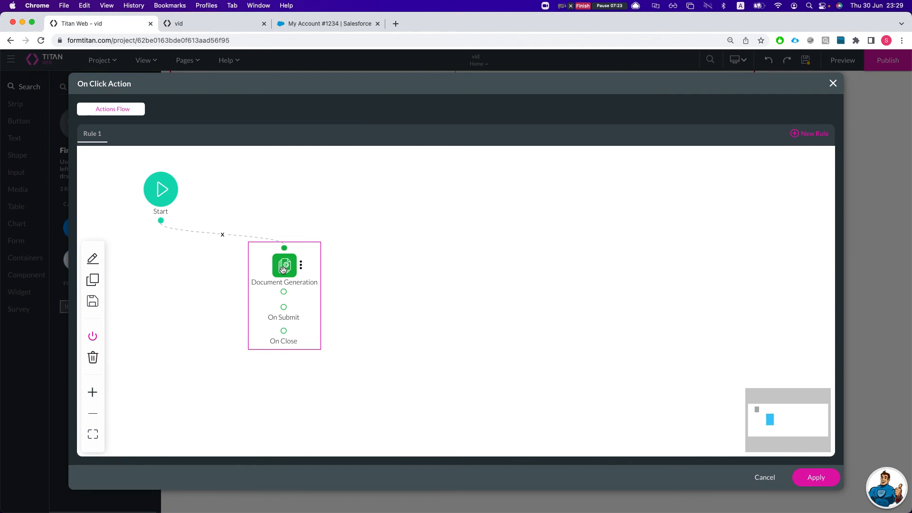
pyautogui.click(812, 478)
pyautogui.click(805, 59)
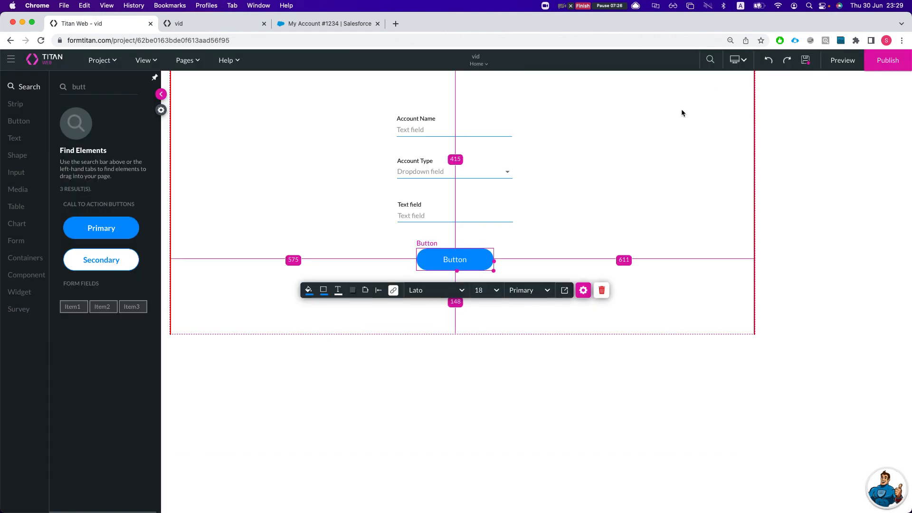
# Switch to the preview page, generate the interactive Statement of Work with the new button and look through it
pyautogui.click(184, 28)
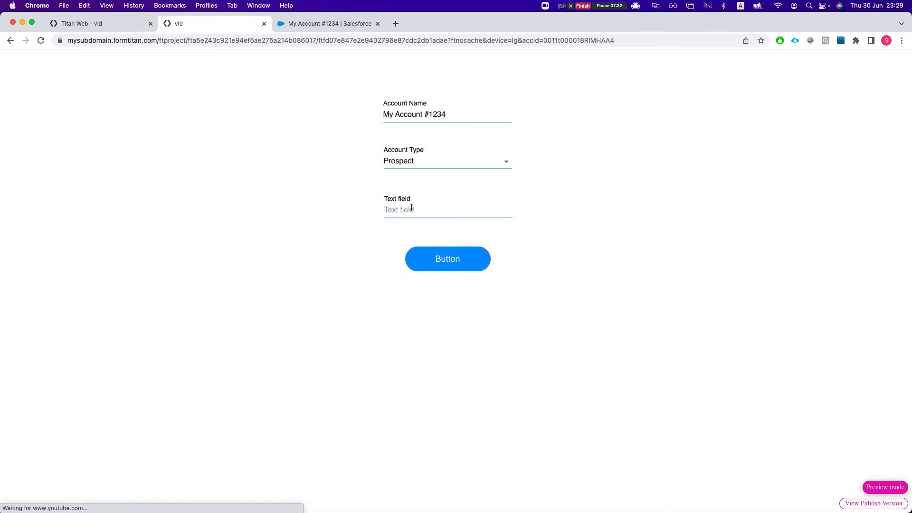
pyautogui.click(440, 252)
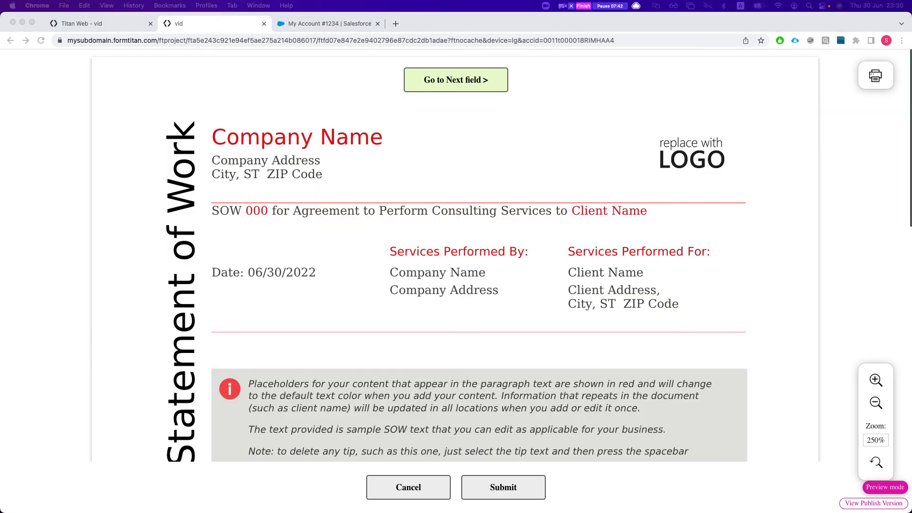
pyautogui.scroll(-3, 216, 155)
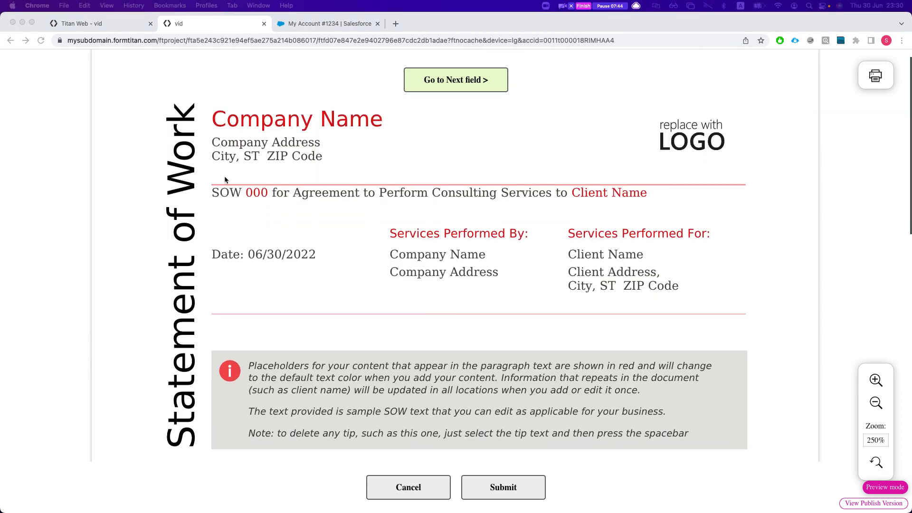
pyautogui.scroll(-10, 431, 315)
pyautogui.scroll(3, 434, 306)
pyautogui.scroll(-3, 435, 306)
# Check the account name and account number lines in the generated document, and cancel the document
pyautogui.click(250, 164)
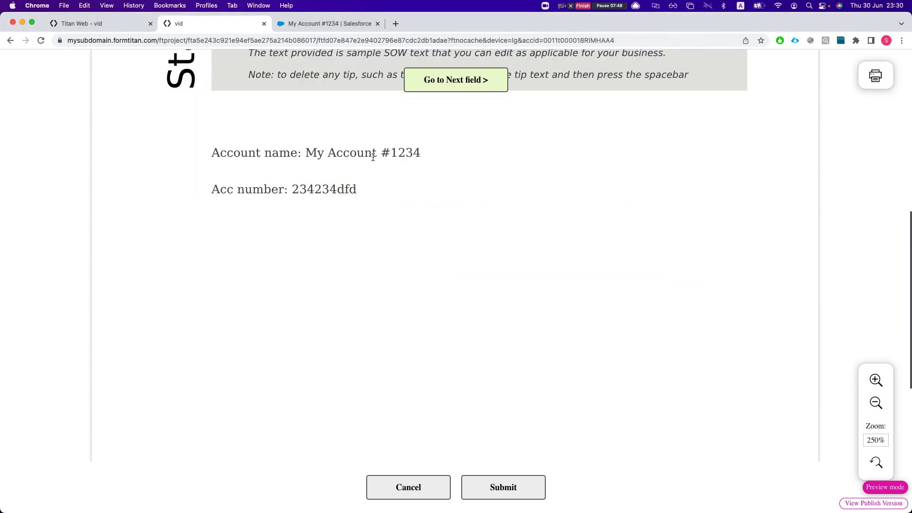
pyautogui.moveTo(335, 164); pyautogui.dragTo(404, 171)
pyautogui.click(243, 195)
pyautogui.moveTo(242, 196); pyautogui.dragTo(326, 196)
pyautogui.doubleClick(326, 195)
pyautogui.scroll(3, 331, 254)
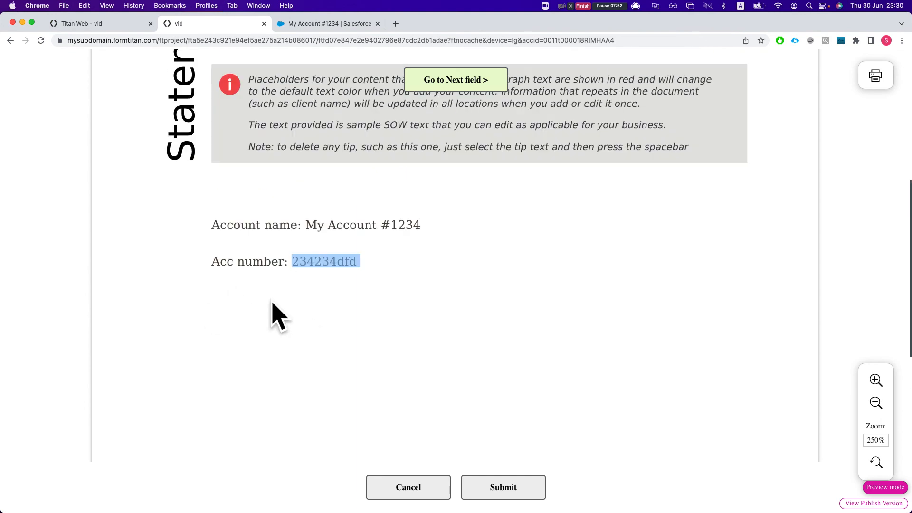
pyautogui.scroll(10, 283, 366)
pyautogui.click(409, 489)
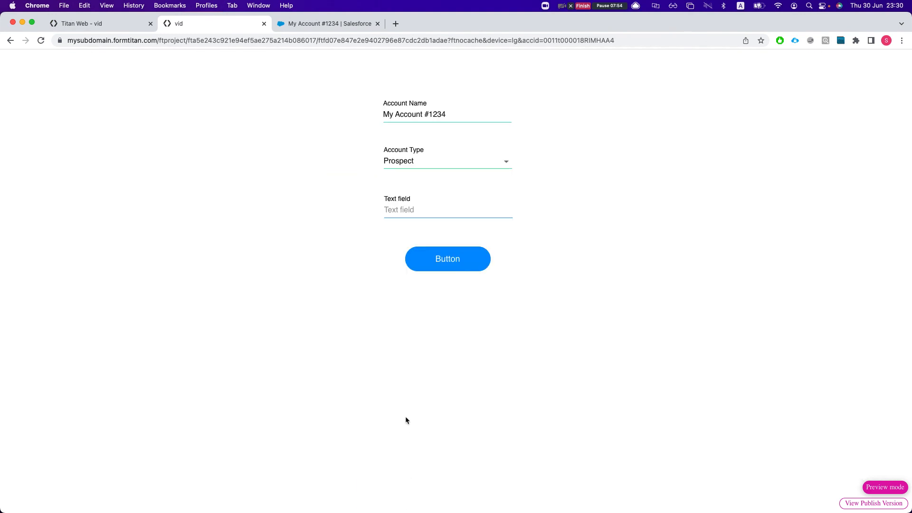
# Fill the preview page's Text field with "some text directly from the web project"
pyautogui.click(415, 217)
pyautogui.write('d')
pyautogui.write('y i')
pyautogui.press('BackSpace')
pyautogui.press('BackSpace')
pyautogui.press('BackSpace')
pyautogui.write('y from the')
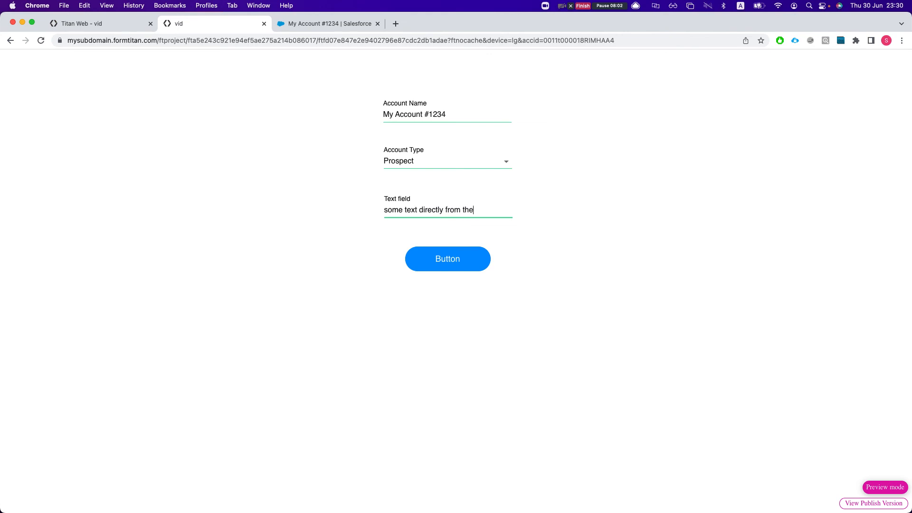
pyautogui.write(' web project')
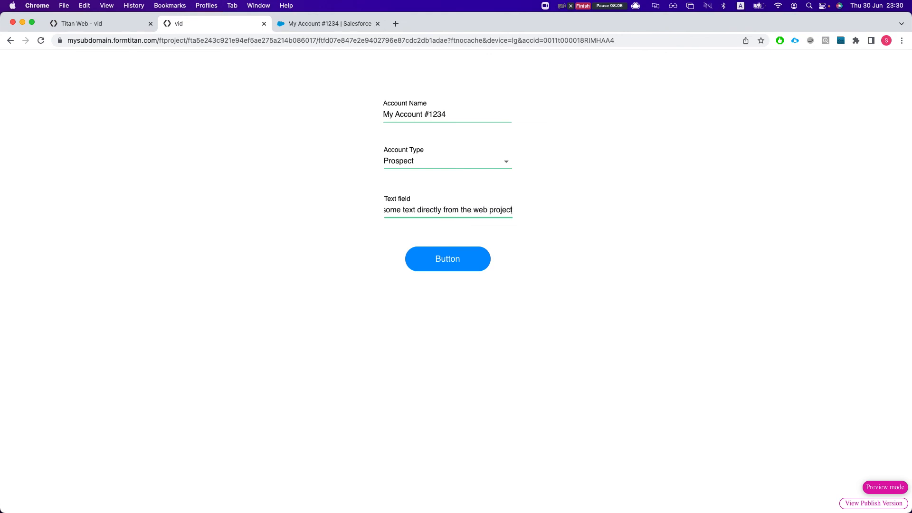
# Generate the interactive document again and examine the line below the account number for the Text field's content
pyautogui.click(450, 269)
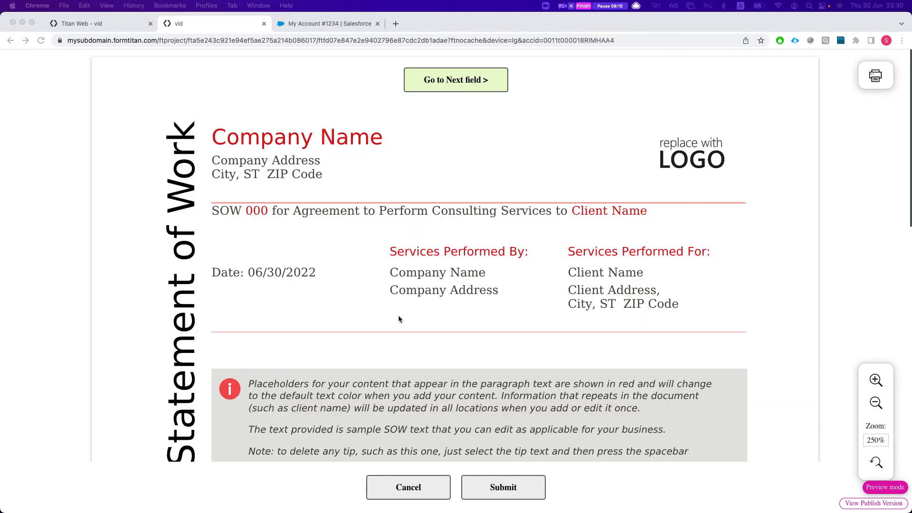
pyautogui.scroll(-6, 401, 317)
pyautogui.click(240, 332)
pyautogui.moveTo(208, 336); pyautogui.dragTo(243, 335)
pyautogui.click(212, 337)
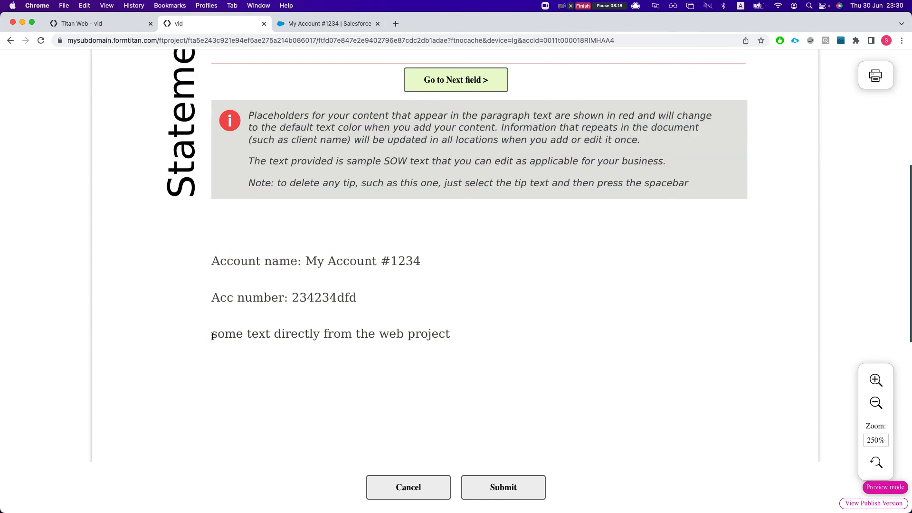